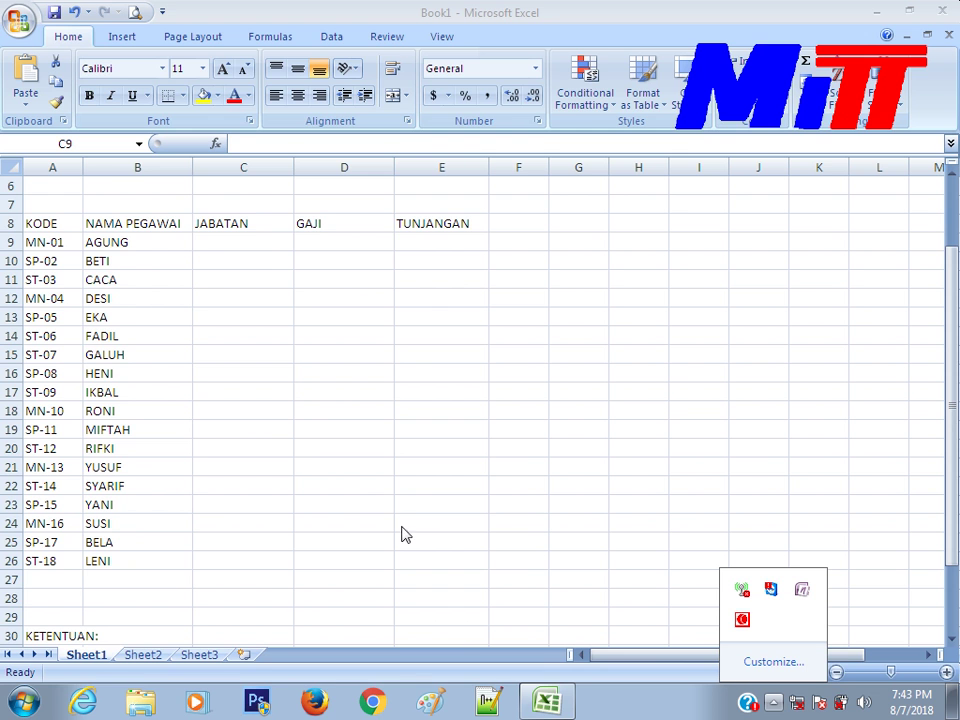
# In C9, begin the formula =VLOOKUP(MID(A9,1,2), to take the code's first two letters.
pyautogui.click(270, 240)
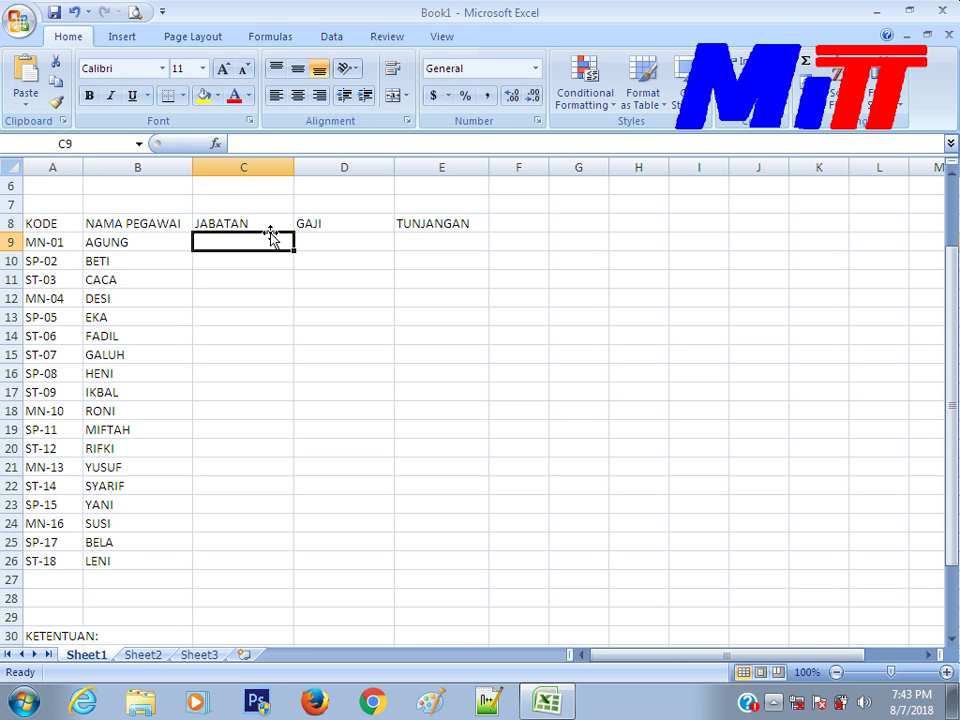
pyautogui.write('=')
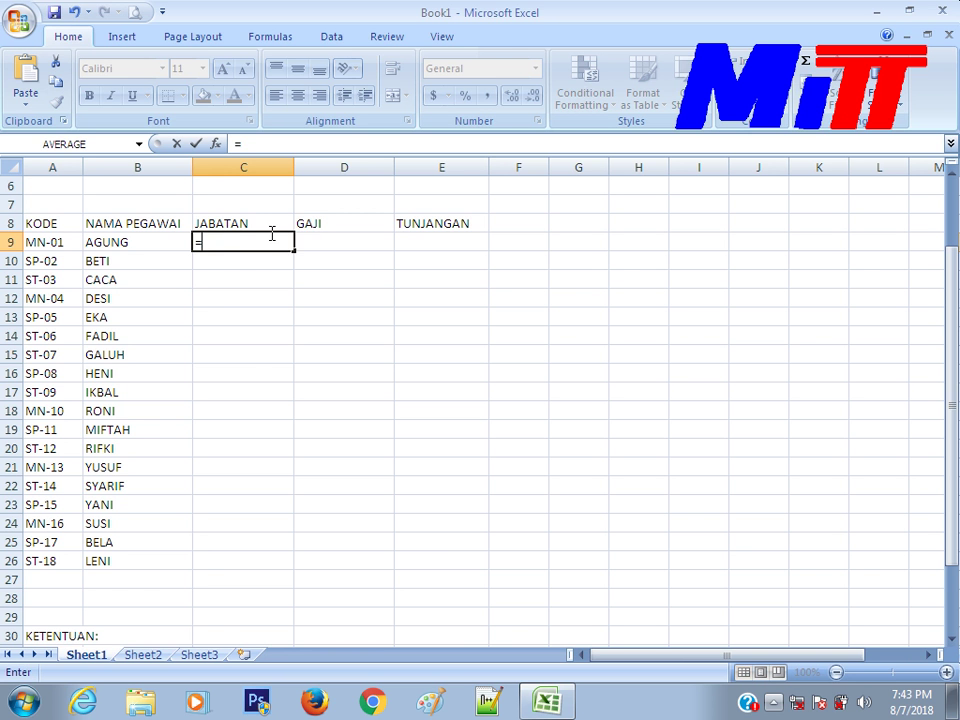
pyautogui.write('VLOOKU')
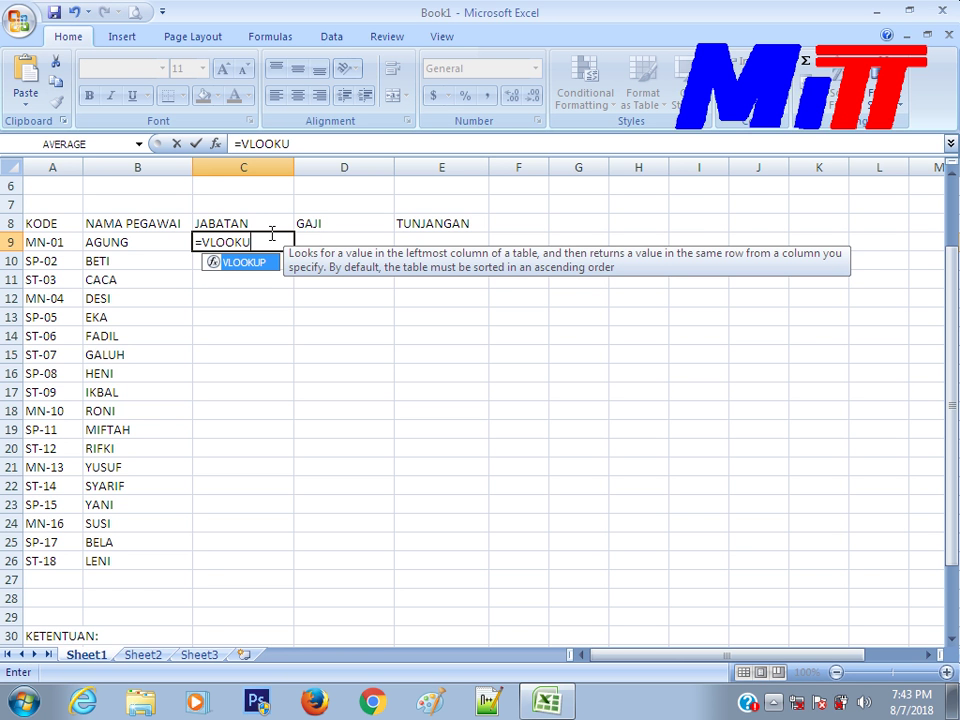
pyautogui.write('P(MID')
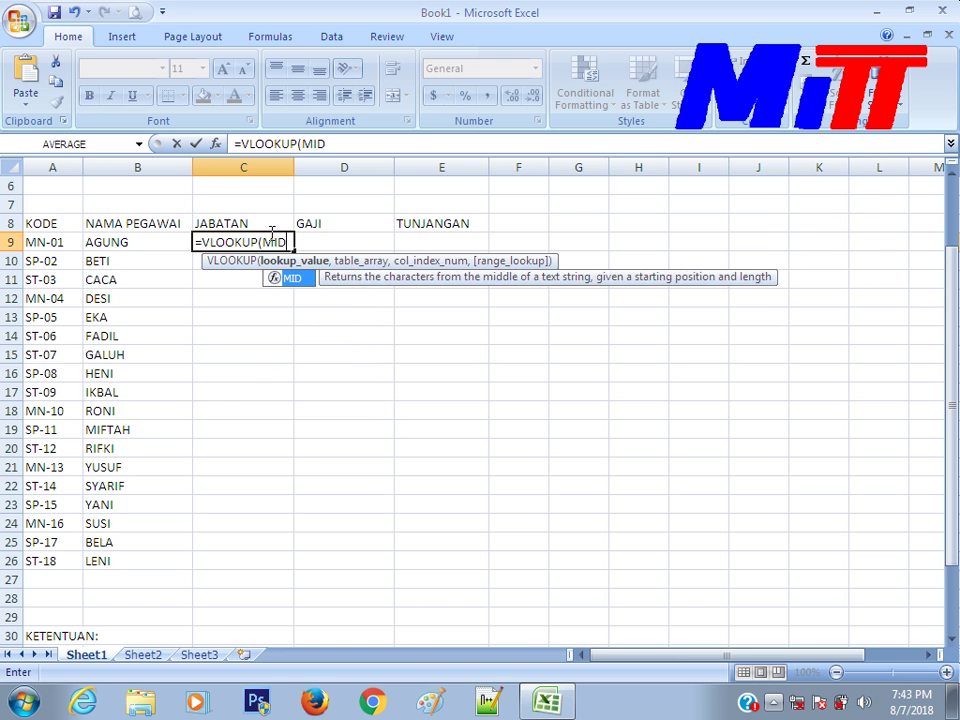
pyautogui.write('(')
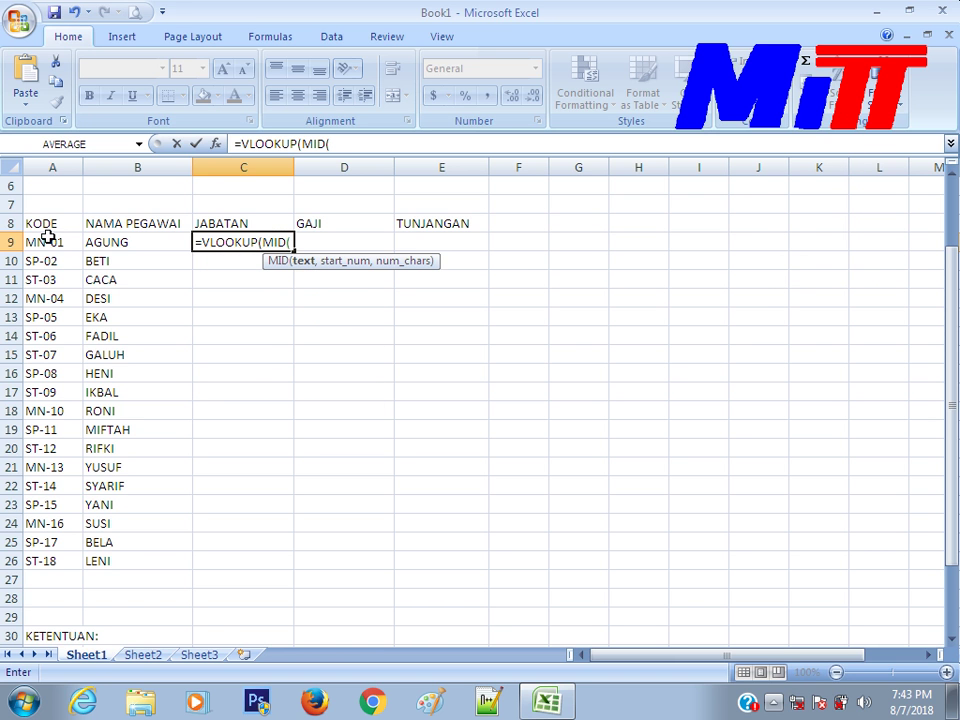
pyautogui.click(47, 242)
pyautogui.write(',1,2)')
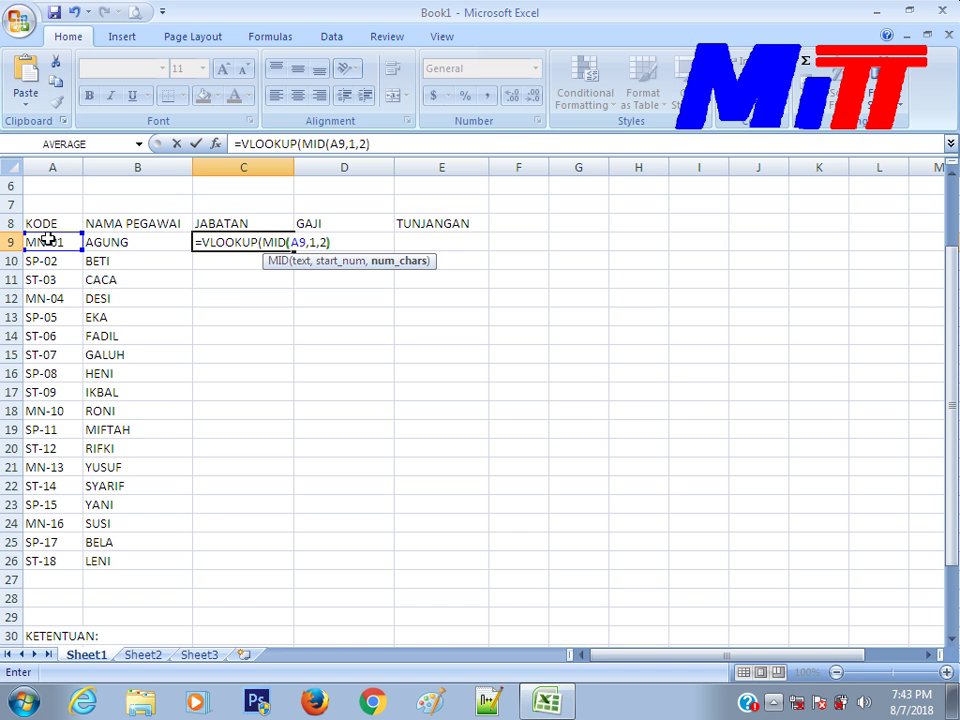
pyautogui.write(',')
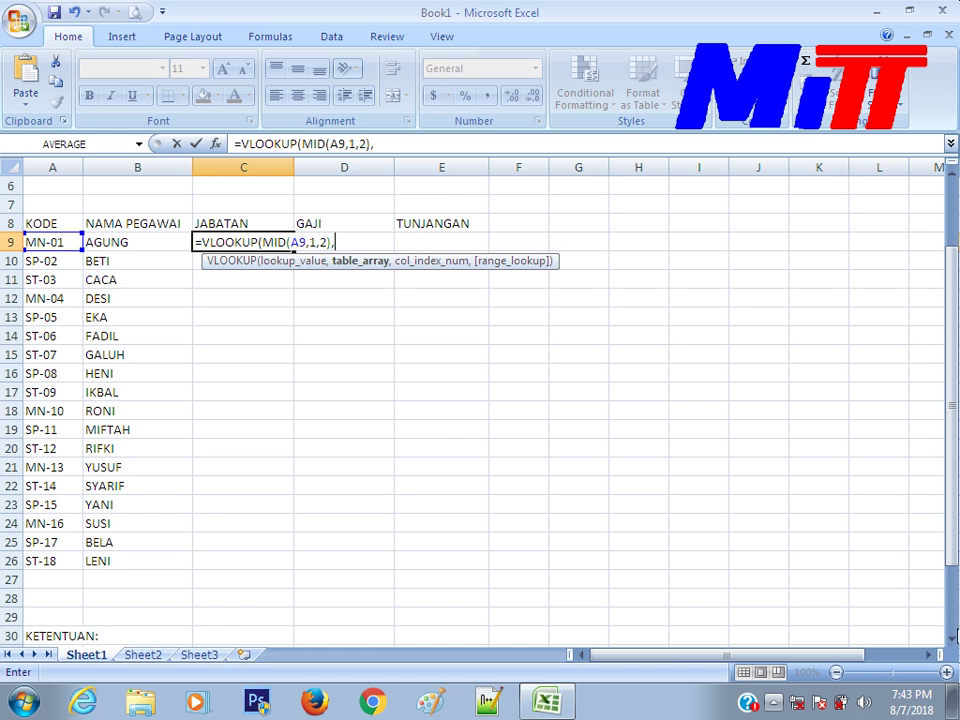
# Complete the lookup on absolute range $B$33:$E$35, column 2, and fill C9 down to C26.
pyautogui.click(954, 628)
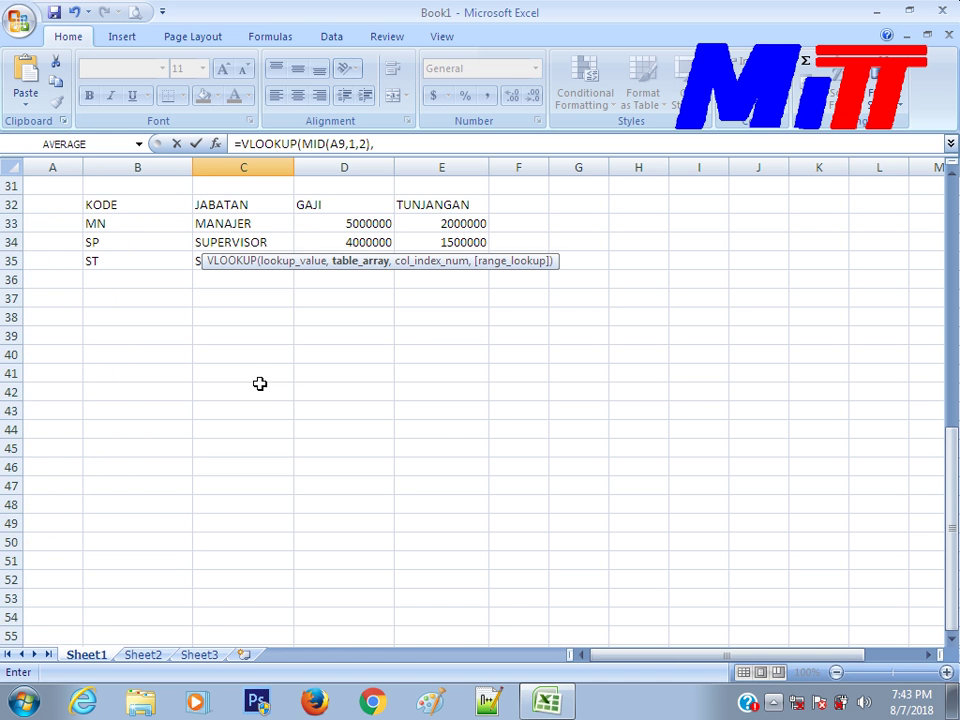
pyautogui.click(163, 225)
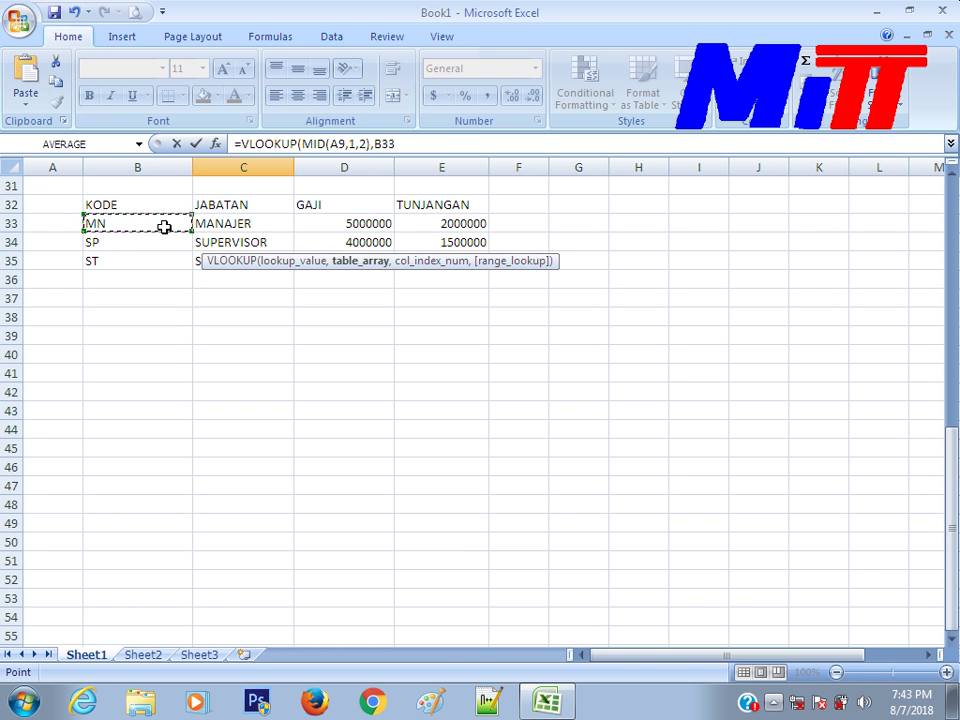
pyautogui.hotkey('shift', 'Right')
pyautogui.hotkey('shift', 'Right')
pyautogui.hotkey('shift', 'Right')
pyautogui.hotkey('shift', 'Down')
pyautogui.hotkey('shift', 'Down')
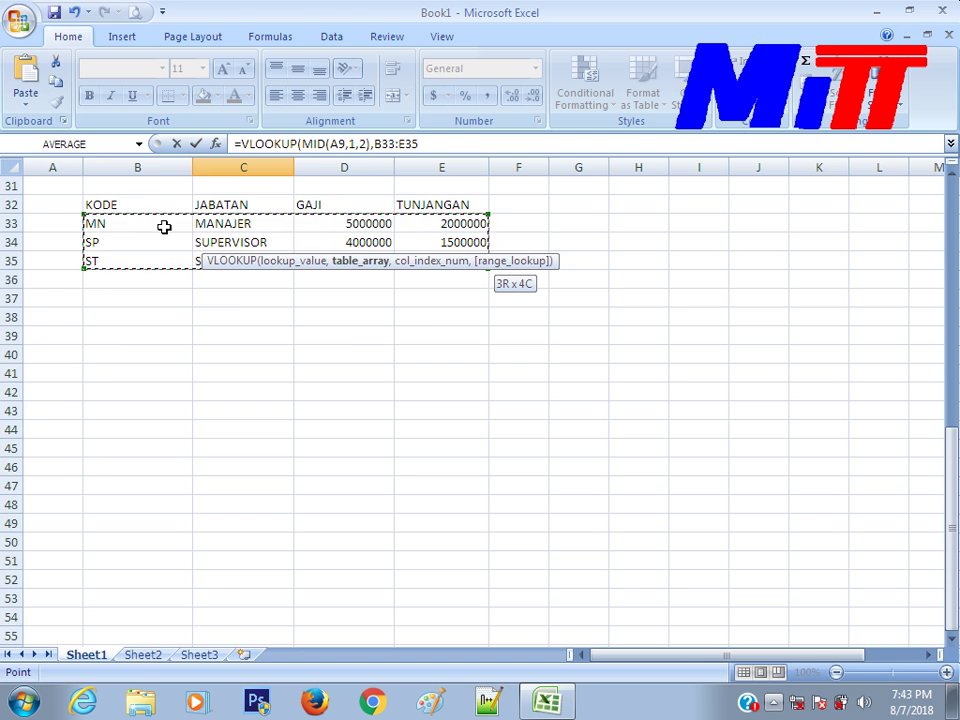
pyautogui.press('F4')
pyautogui.write('$E$35,2')
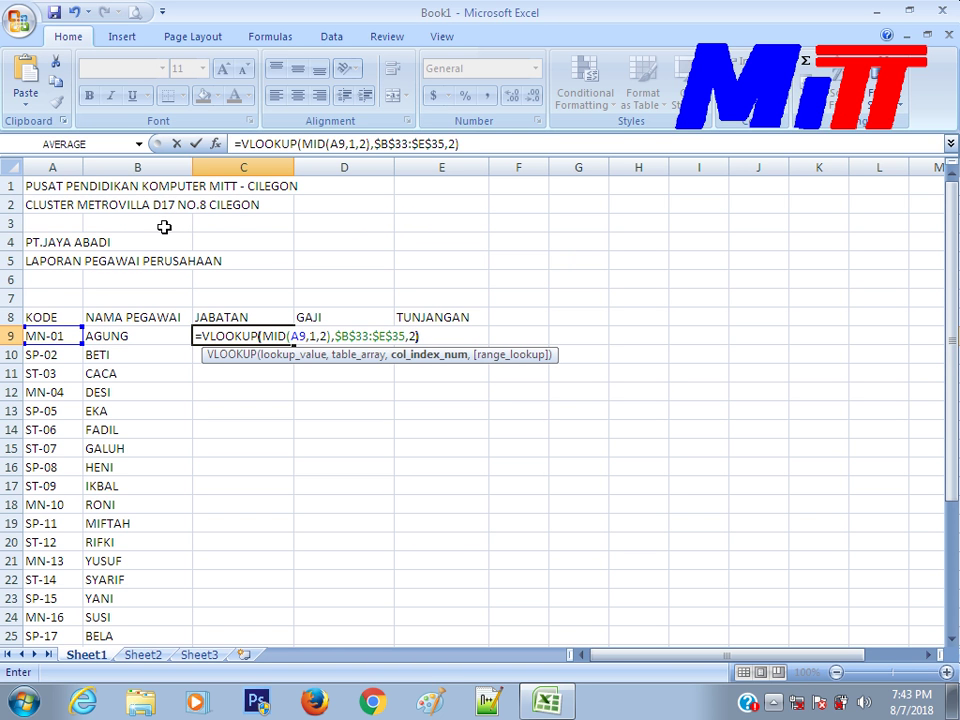
pyautogui.press('Return')
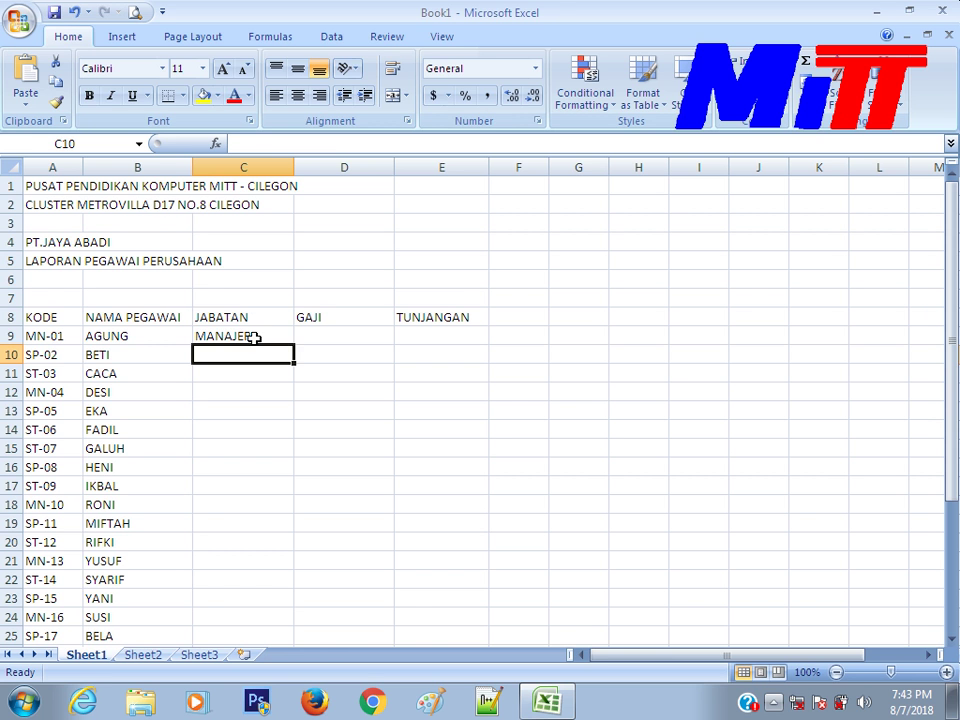
pyautogui.click(258, 338)
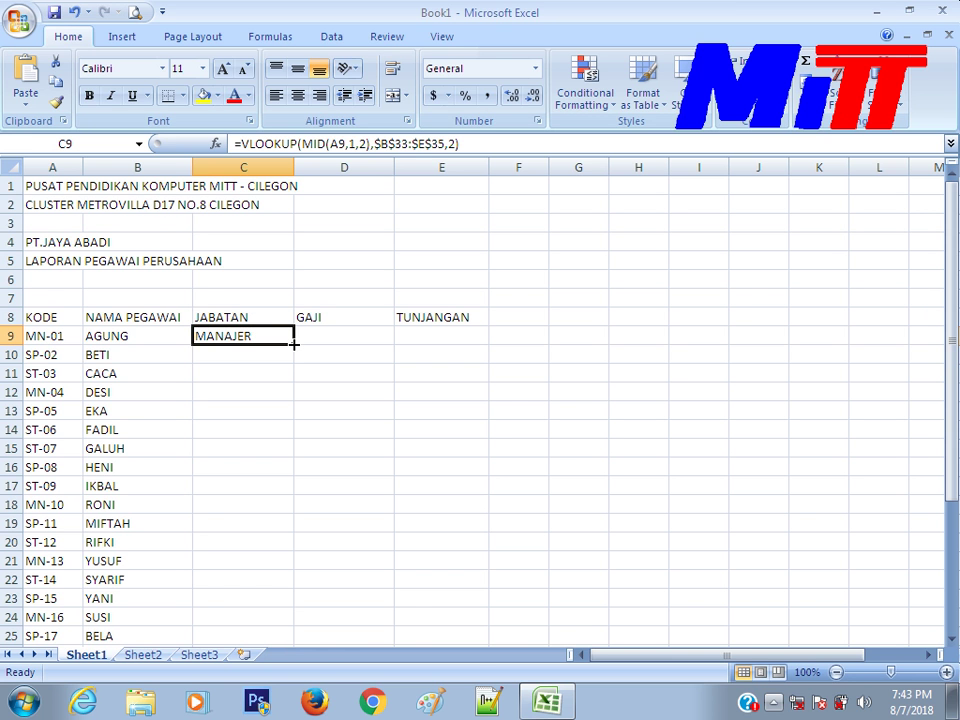
pyautogui.moveTo(294, 344)
pyautogui.mouseDown()
pyautogui.moveTo(289, 652)
pyautogui.moveTo(285, 627)
pyautogui.mouseUp()
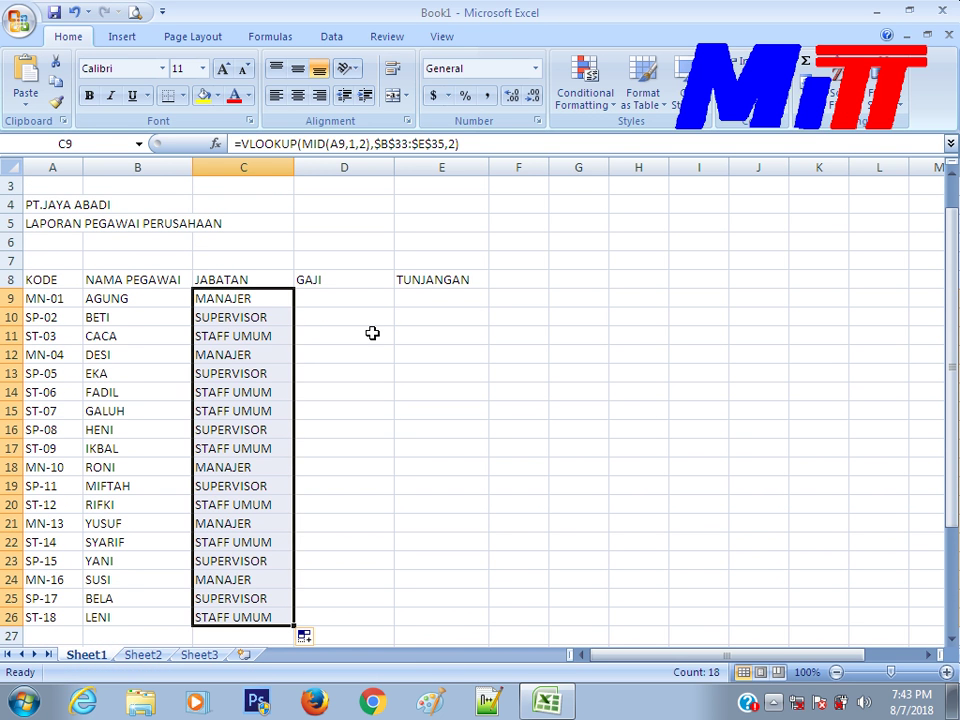
# In D9, begin the salary formula =VLOOKUP(MID(A9,1,2), using the first employee's code.
pyautogui.click(361, 299)
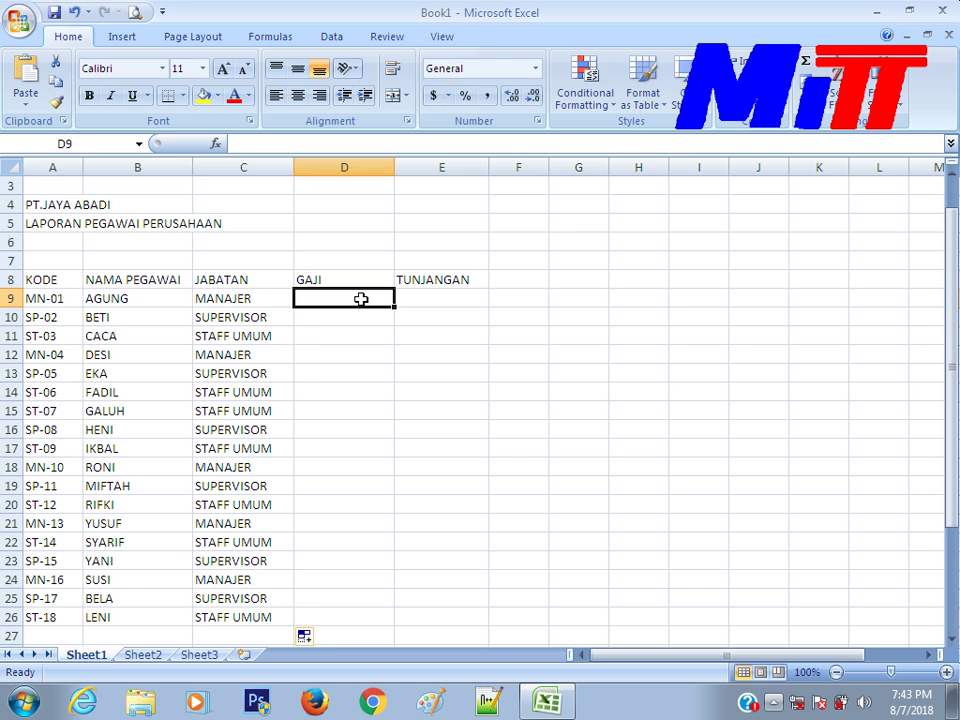
pyautogui.write('=VLOOK')
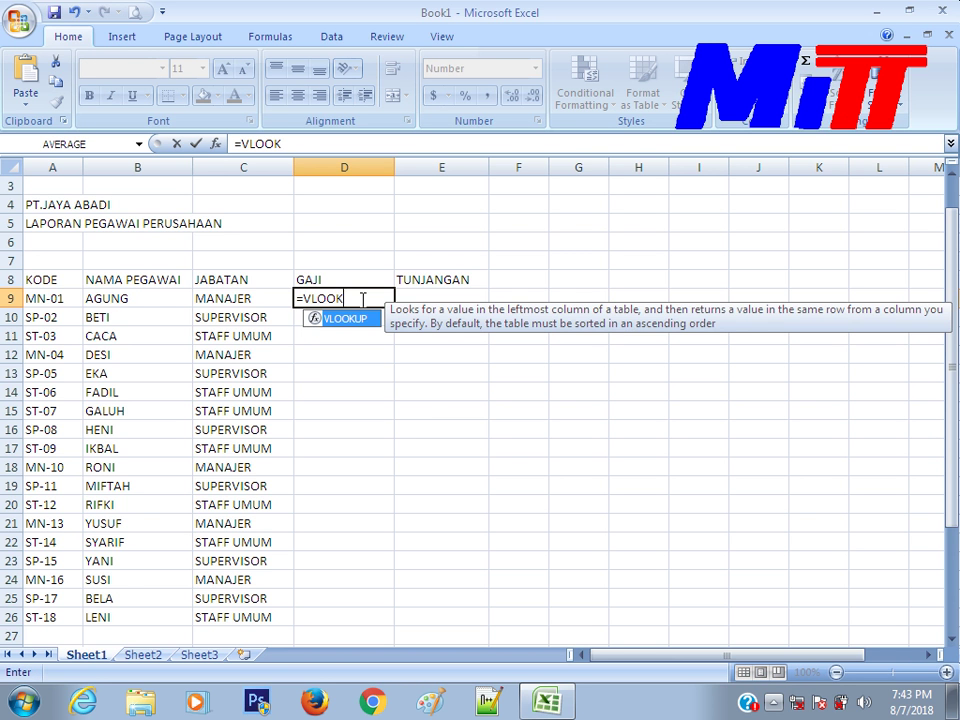
pyautogui.write('UP(MID(')
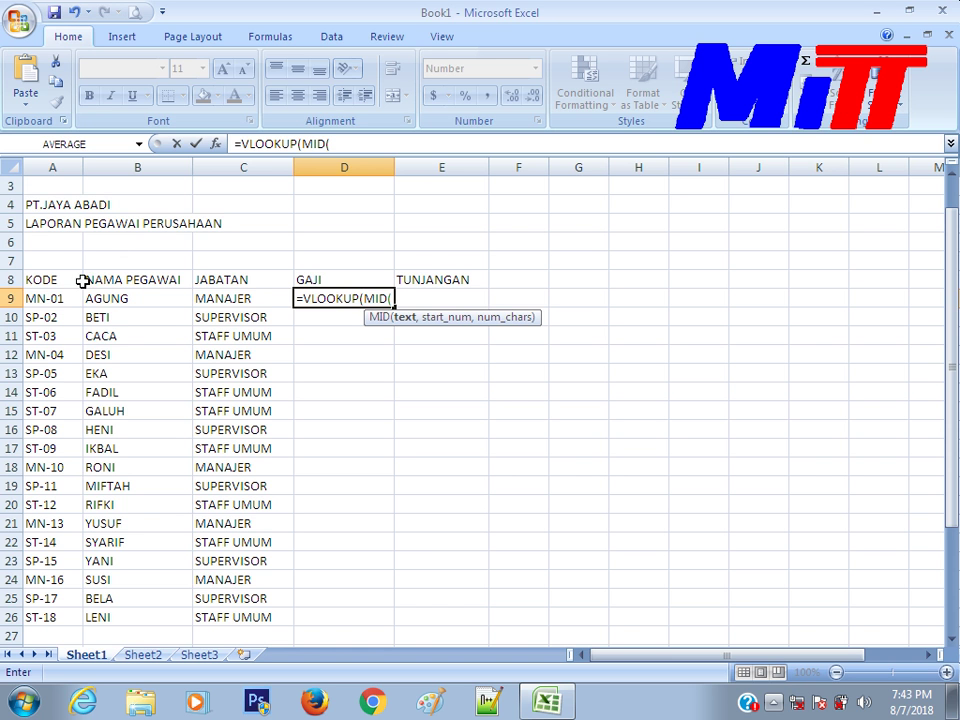
pyautogui.click(58, 296)
pyautogui.write(',')
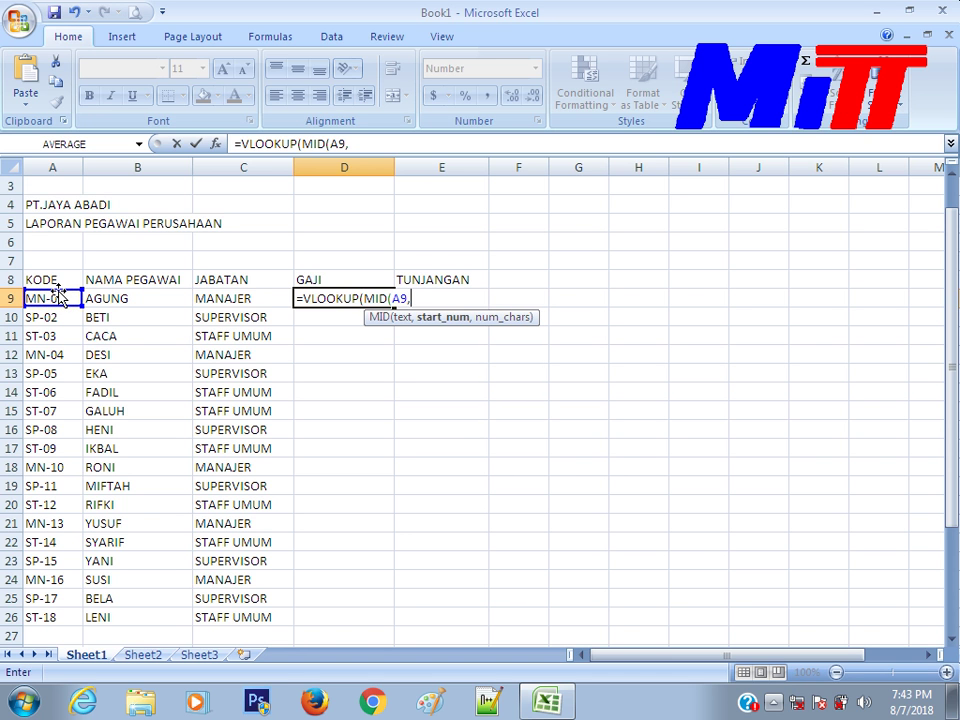
pyautogui.write('1,2')
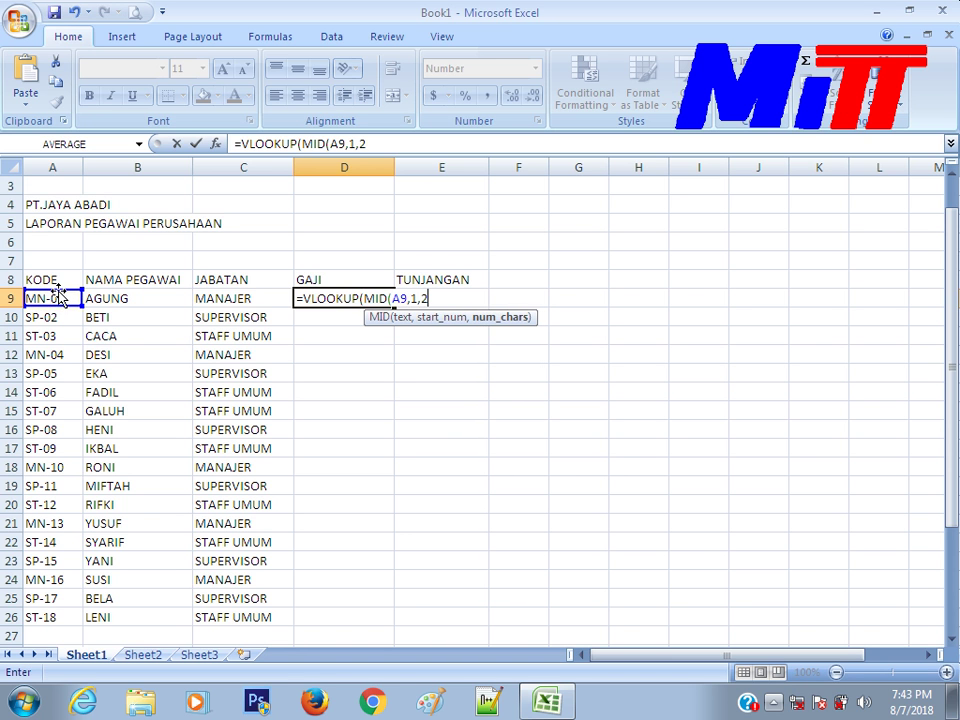
pyautogui.write('),')
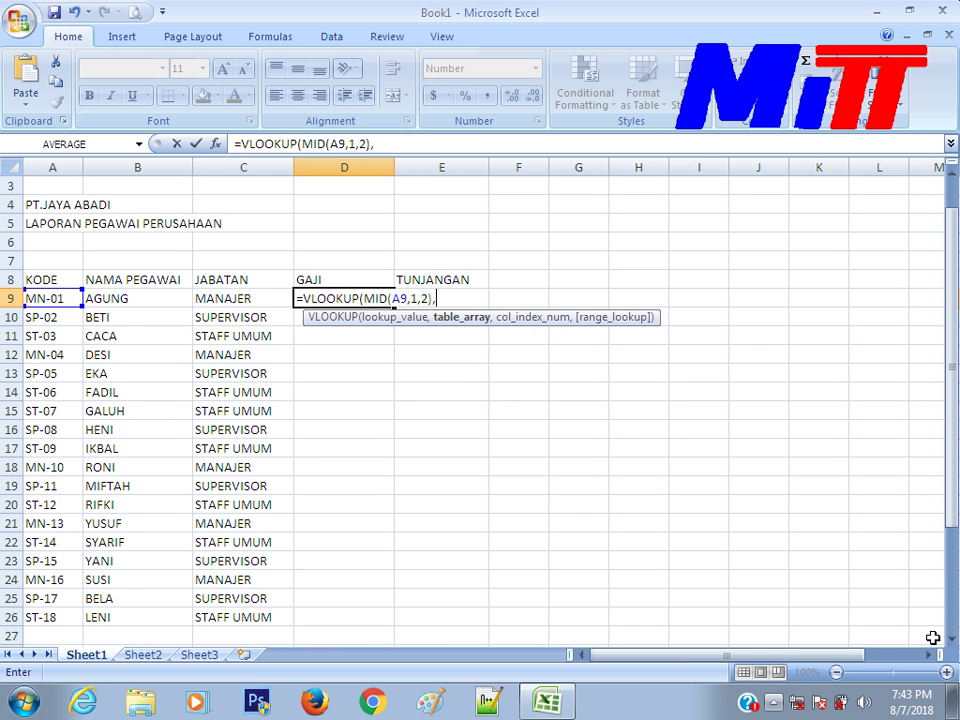
pyautogui.scroll(-2, 480, 400)
pyautogui.scroll(-1, 480, 400)
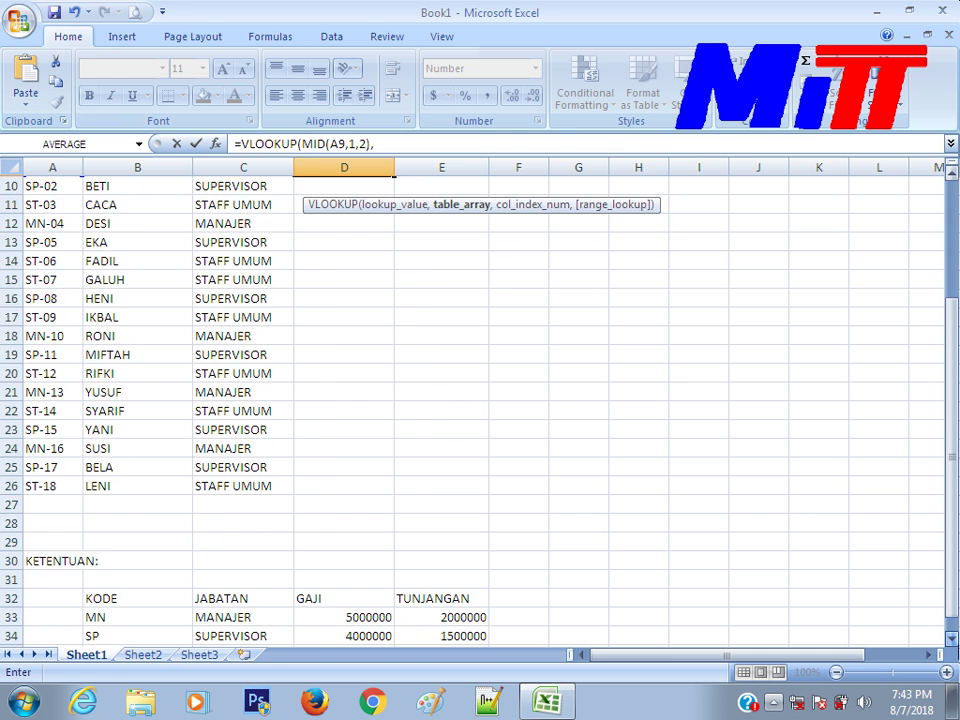
pyautogui.scroll(-1, 480, 400)
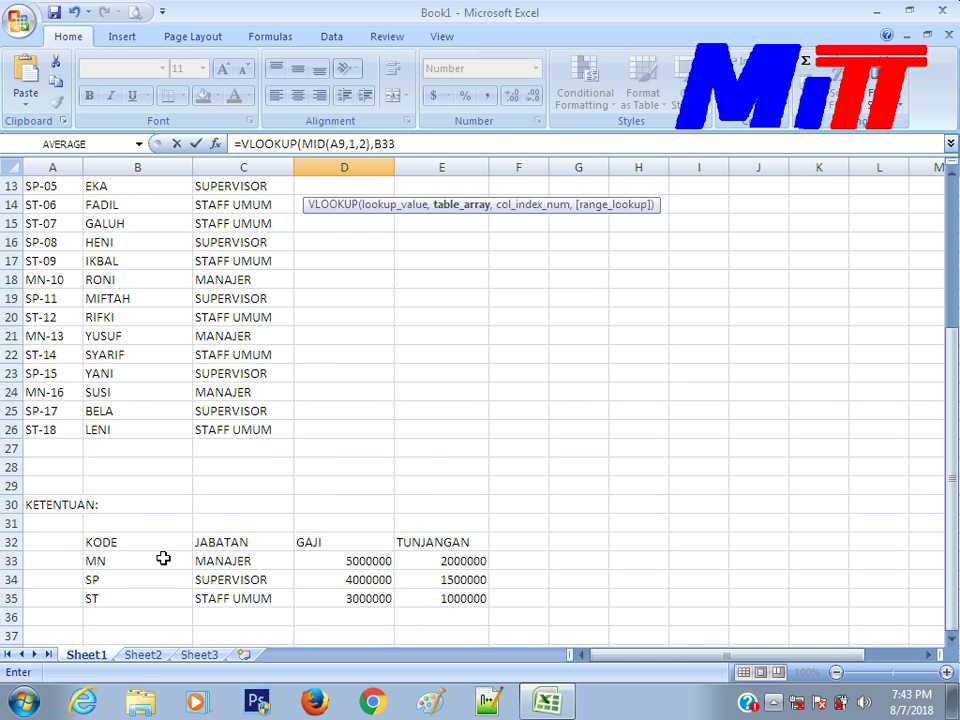
# Finish it with absolute range $B$33:$E$35, column 3, and fill D9 down to D26.
pyautogui.hotkey('shift', 'Right')
pyautogui.hotkey('shift', 'Right')
pyautogui.hotkey('shift', 'Right')
pyautogui.hotkey('shift', 'Down')
pyautogui.hotkey('shift', 'Down')
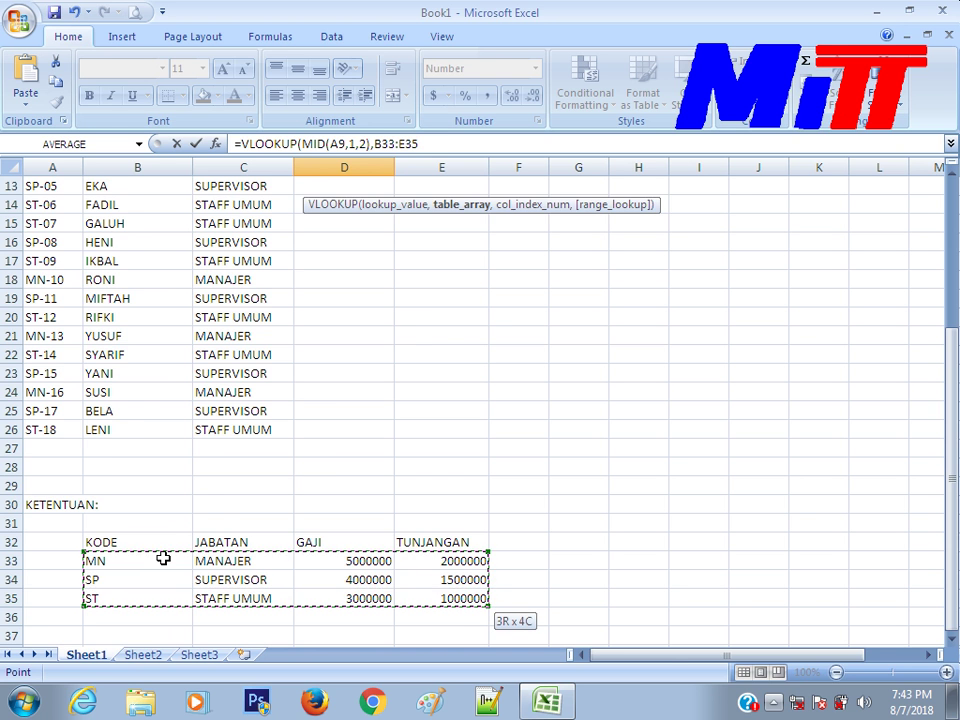
pyautogui.press('F4')
pyautogui.write('$E$35,3')
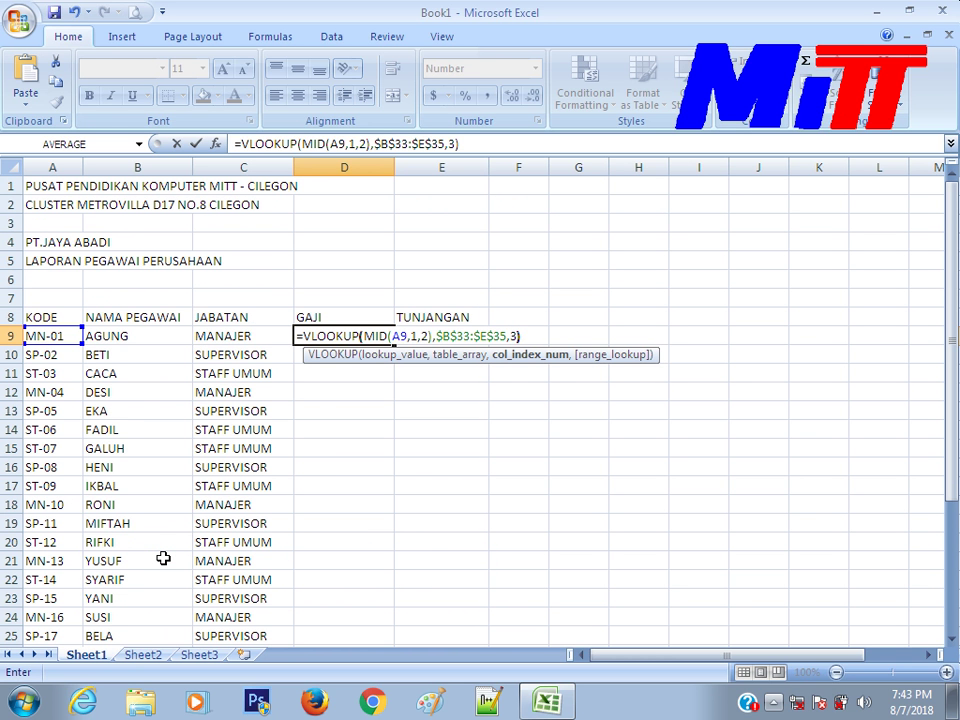
pyautogui.press('Return')
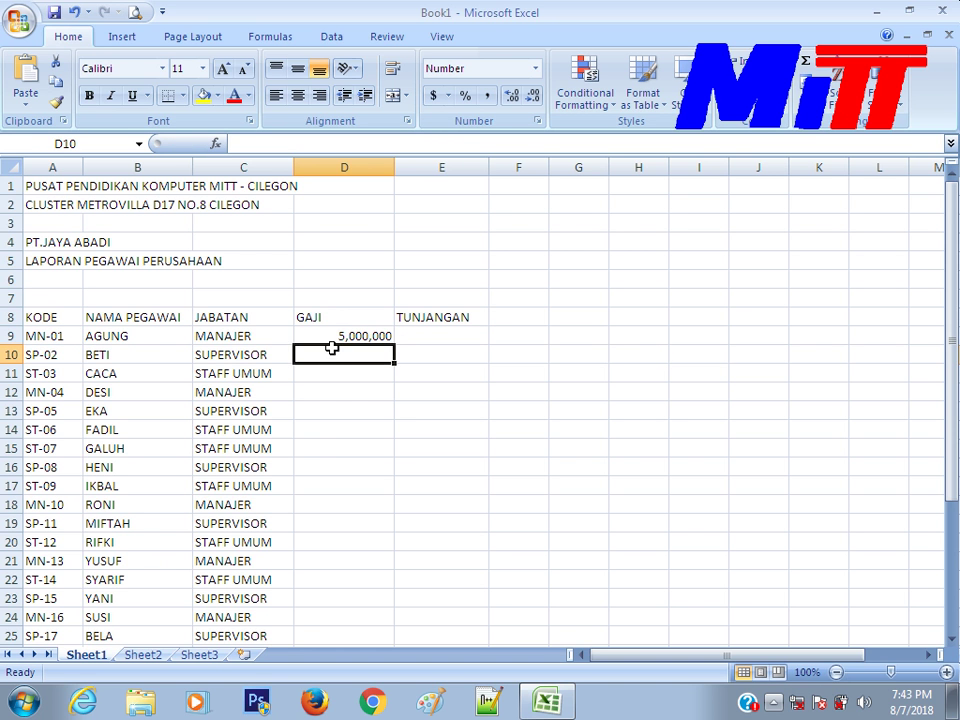
pyautogui.click(332, 334)
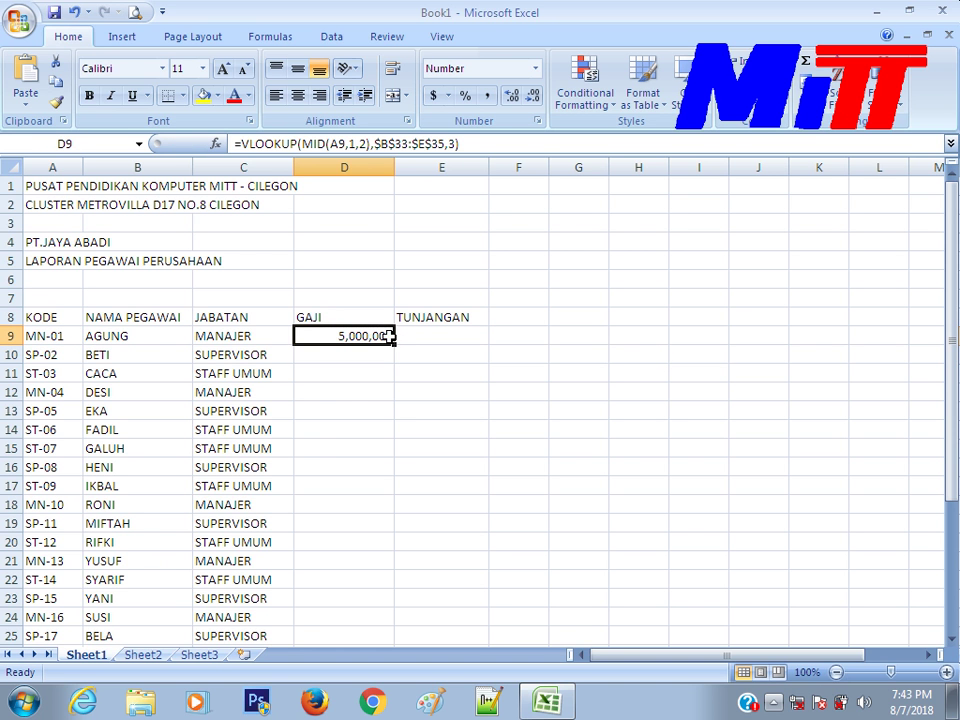
pyautogui.moveTo(394, 342)
pyautogui.mouseDown()
pyautogui.moveTo(390, 661)
pyautogui.moveTo(383, 622)
pyautogui.mouseUp()
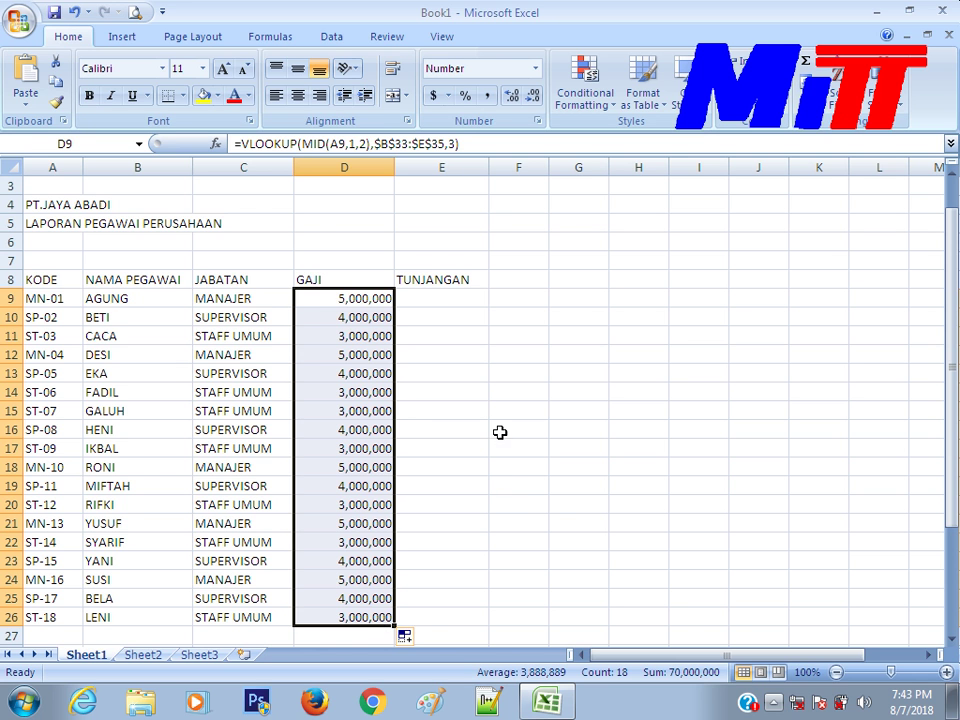
pyautogui.click(450, 300)
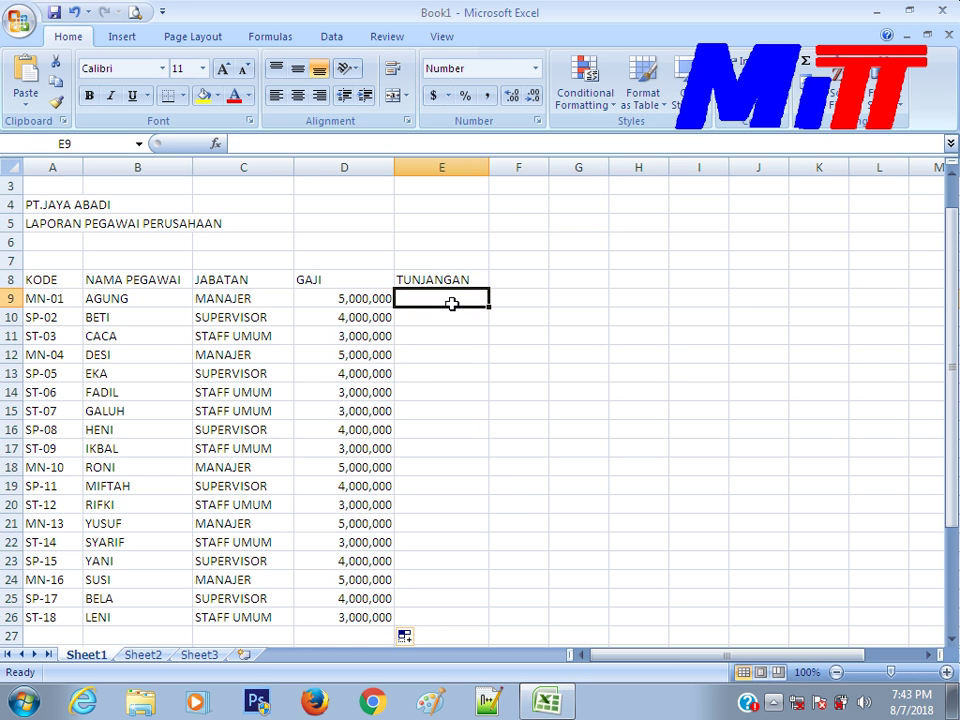
# Enter =VLOOKUP(MID(A9,1,2),$B$33:$E$35,4) in E9 and fill it down to E26.
pyautogui.write('=VLO')
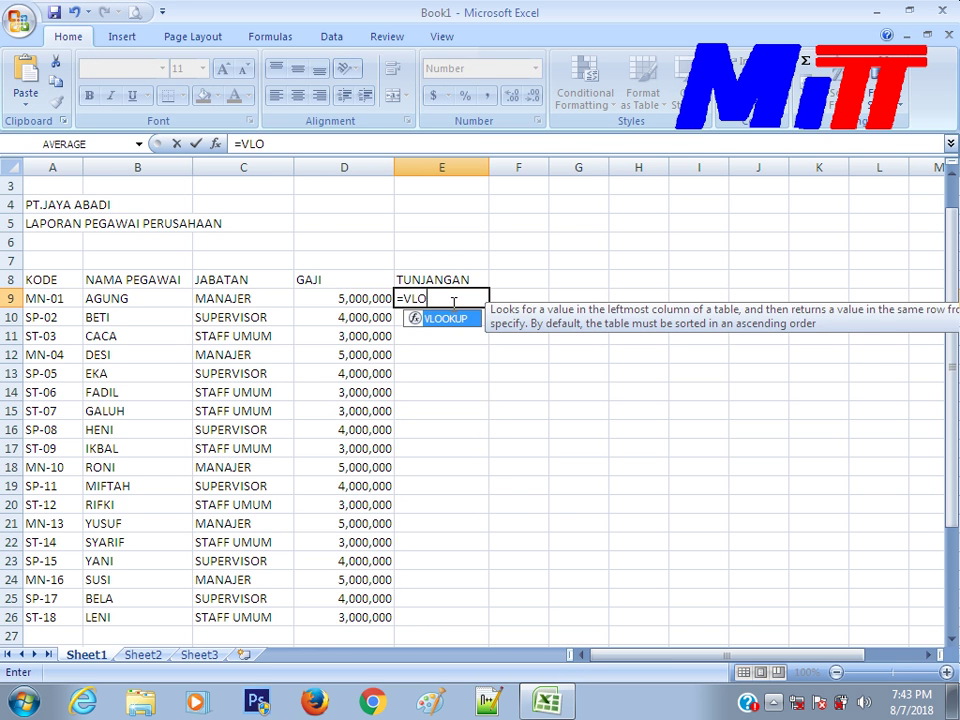
pyautogui.write('OKUO')
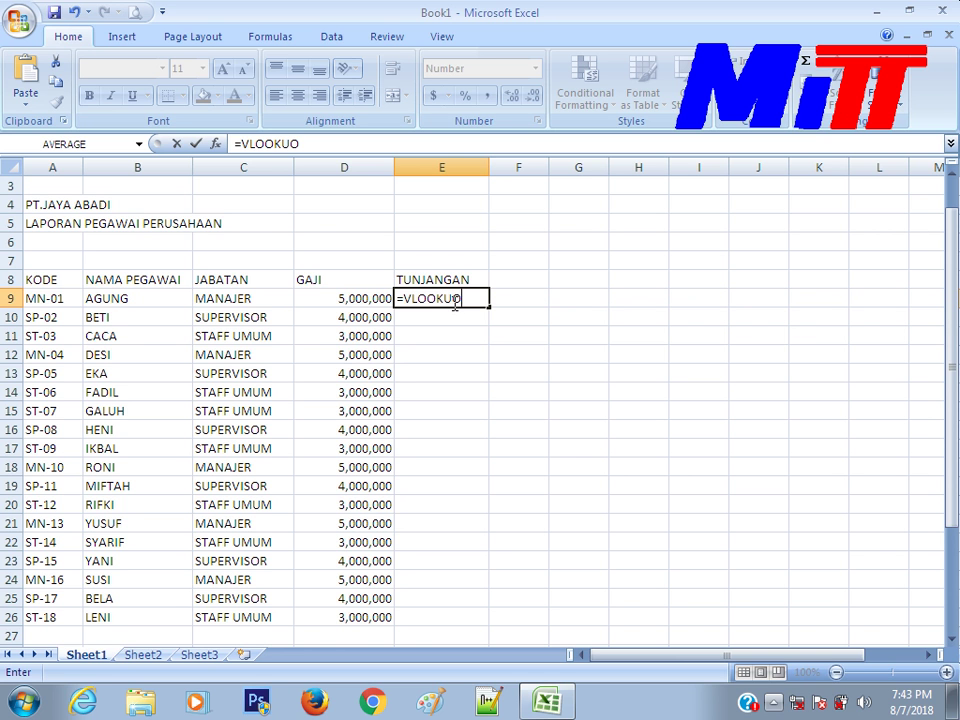
pyautogui.press('BackSpace')
pyautogui.write('P')
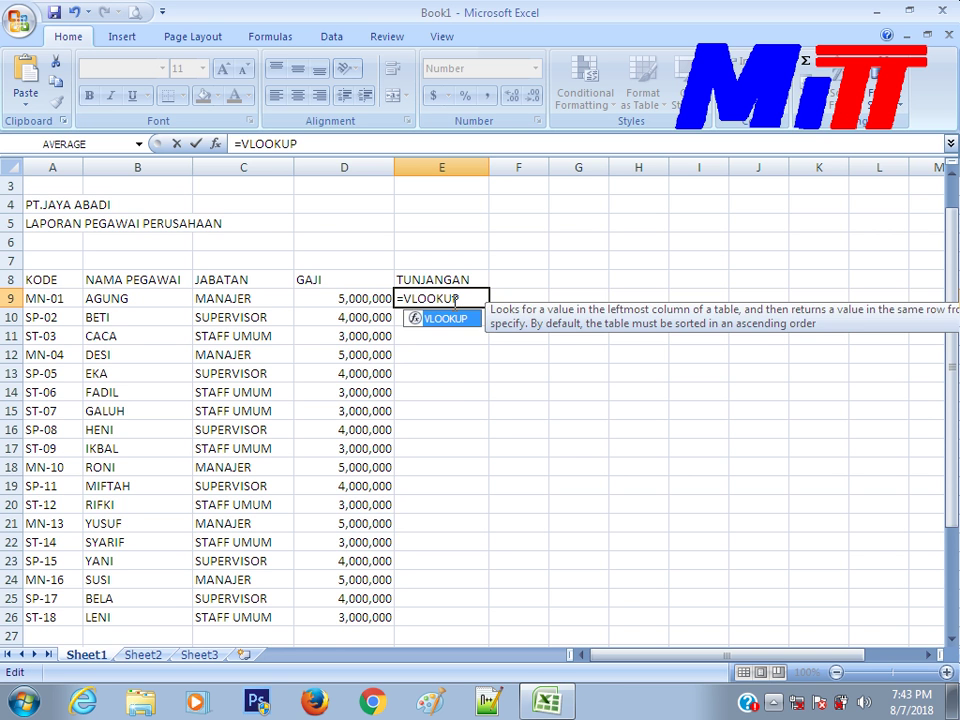
pyautogui.write('(MID')
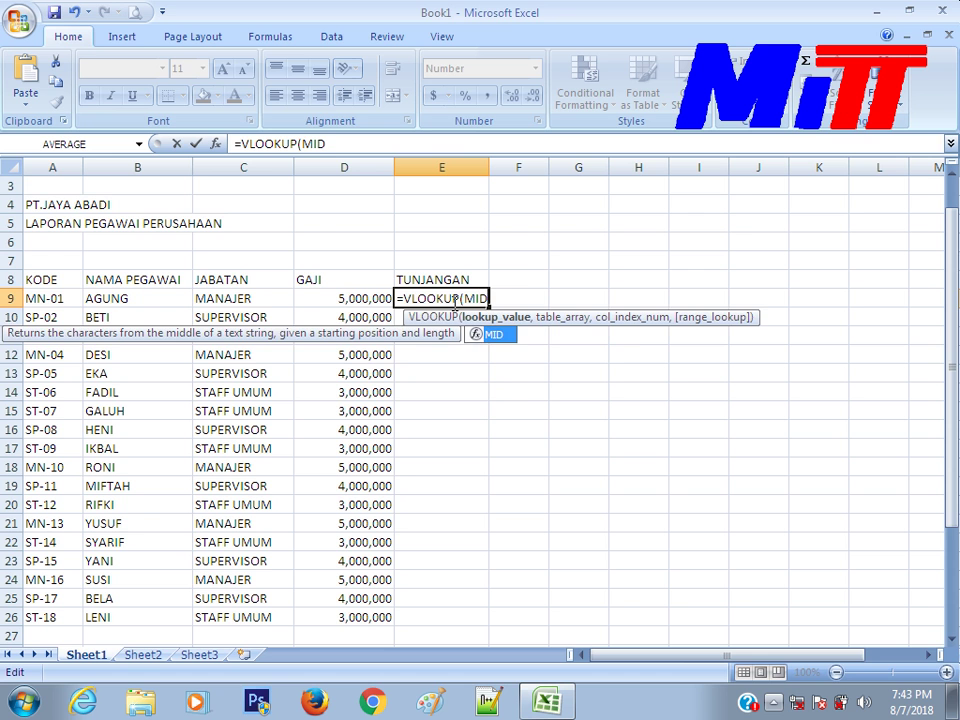
pyautogui.write('(')
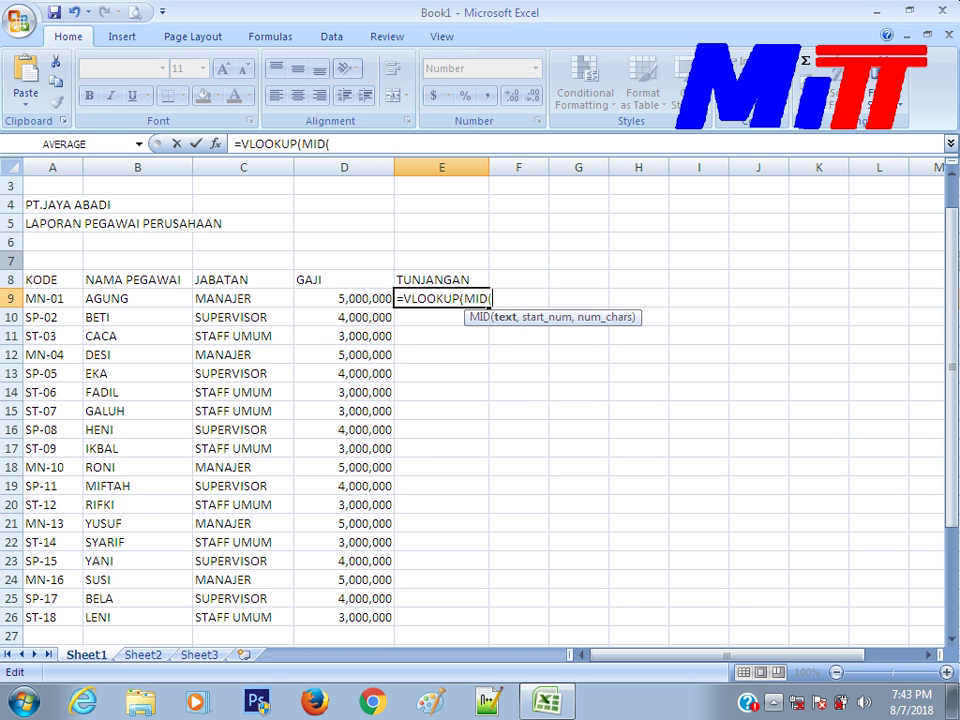
pyautogui.click(45, 299)
pyautogui.write(',1,2)')
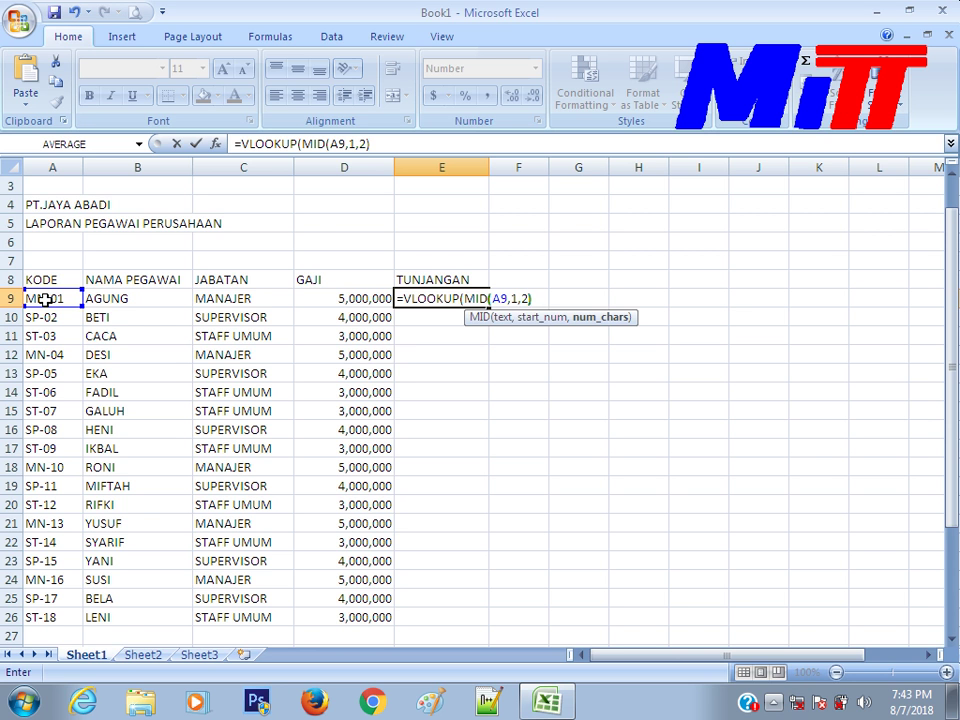
pyautogui.write(',')
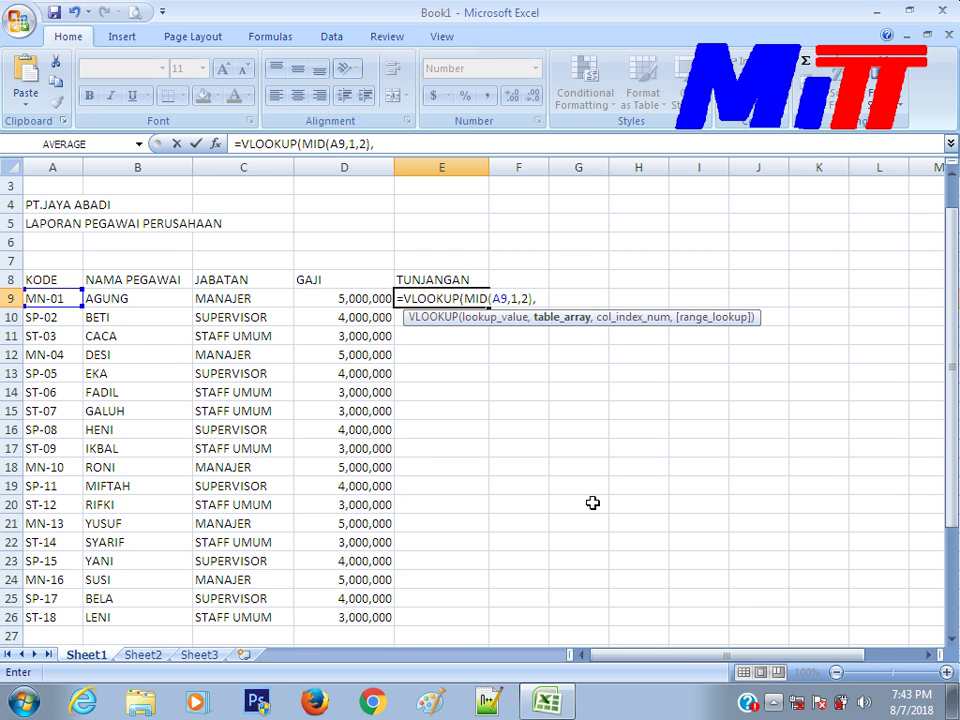
pyautogui.click(953, 645)
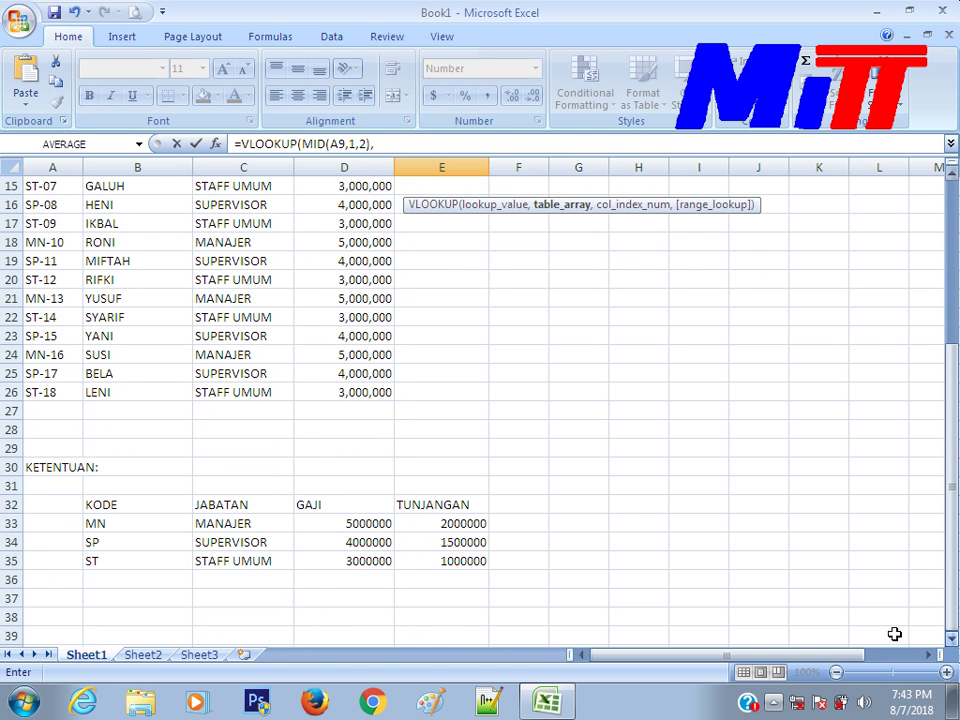
pyautogui.click(183, 532)
pyautogui.hotkey('shift', 'Right')
pyautogui.hotkey('shift', 'Right')
pyautogui.hotkey('shift', 'Right')
pyautogui.hotkey('shift', 'Down')
pyautogui.hotkey('shift', 'Down')
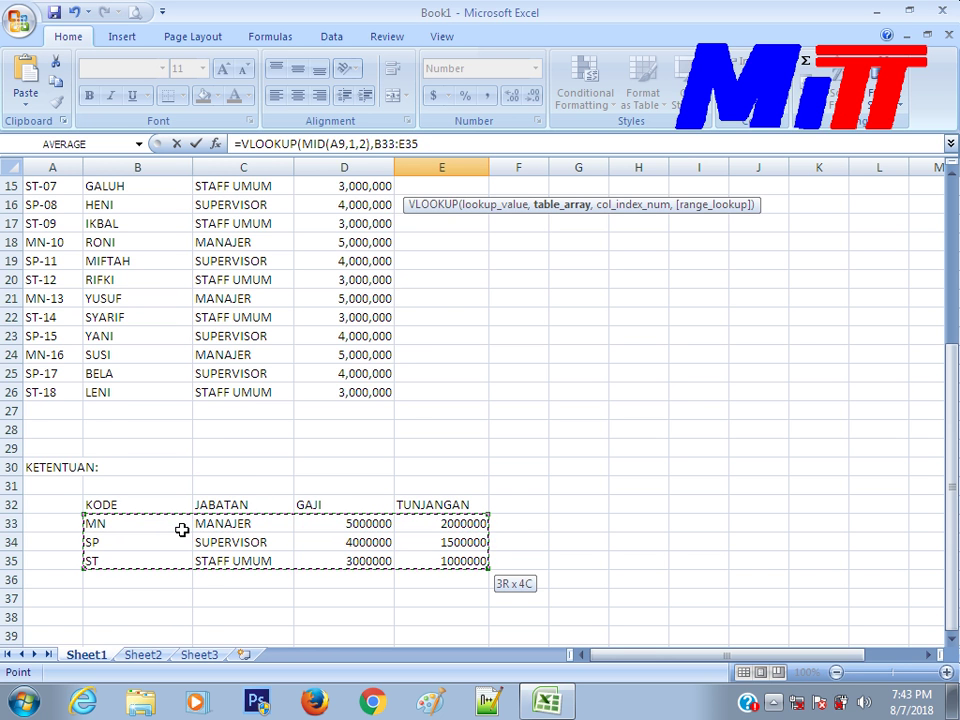
pyautogui.press('F4')
pyautogui.write('$E$35,4')
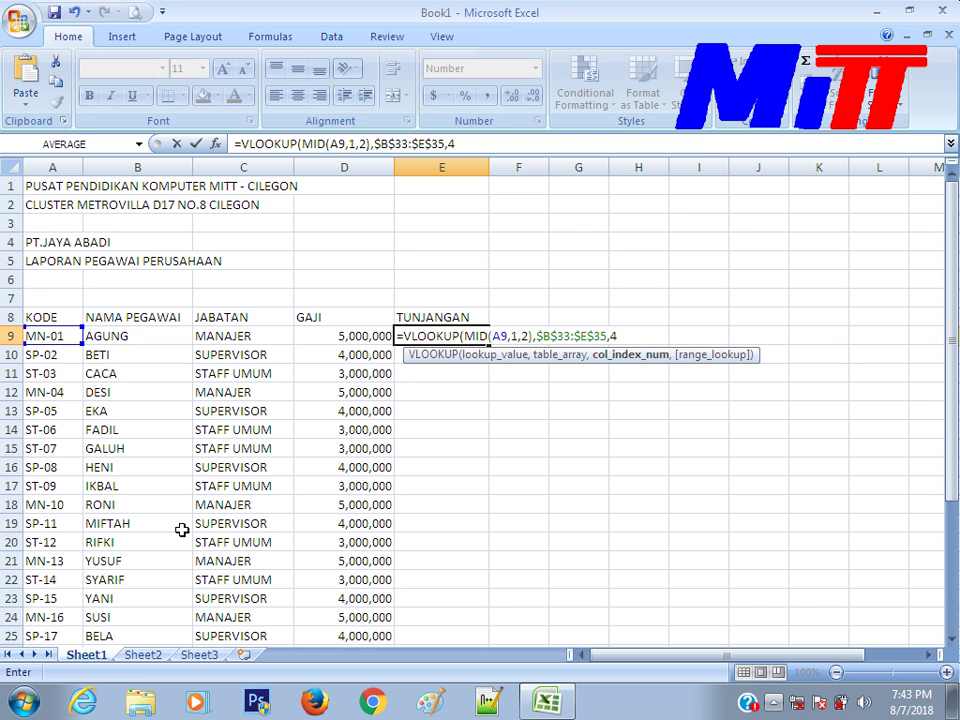
pyautogui.press('Return')
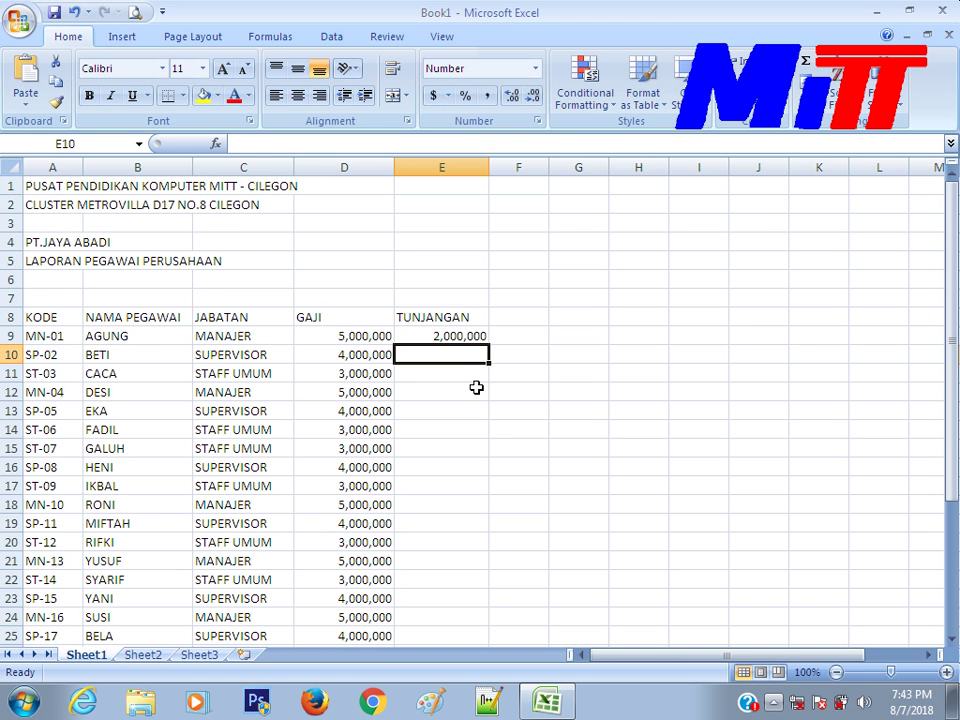
pyautogui.click(472, 336)
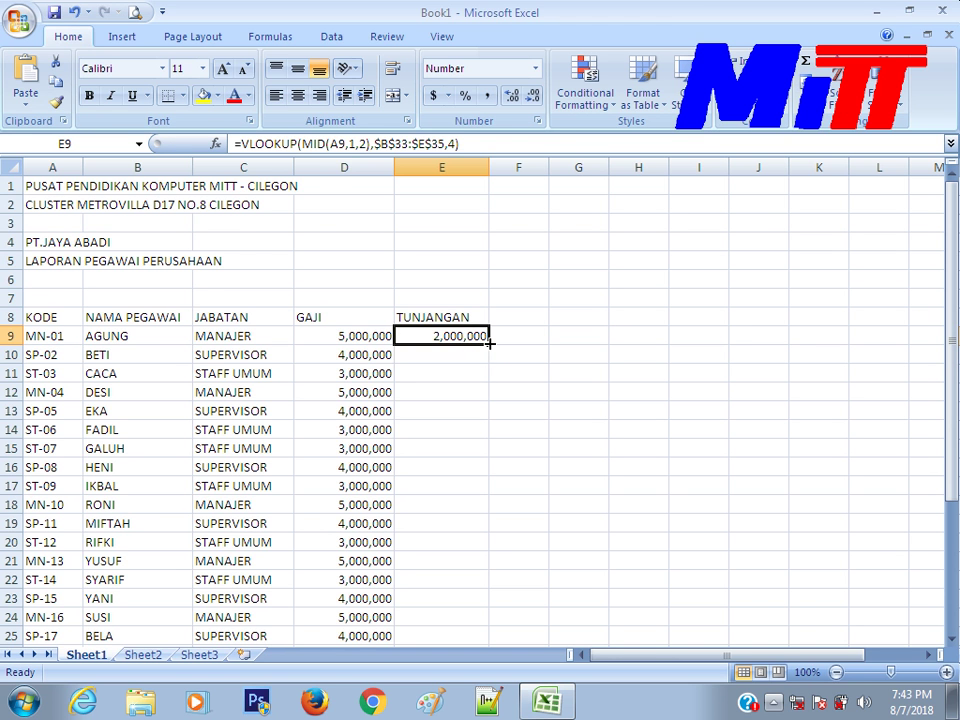
pyautogui.moveTo(489, 342)
pyautogui.mouseDown()
pyautogui.moveTo(490, 656)
pyautogui.moveTo(483, 606)
pyautogui.mouseUp()
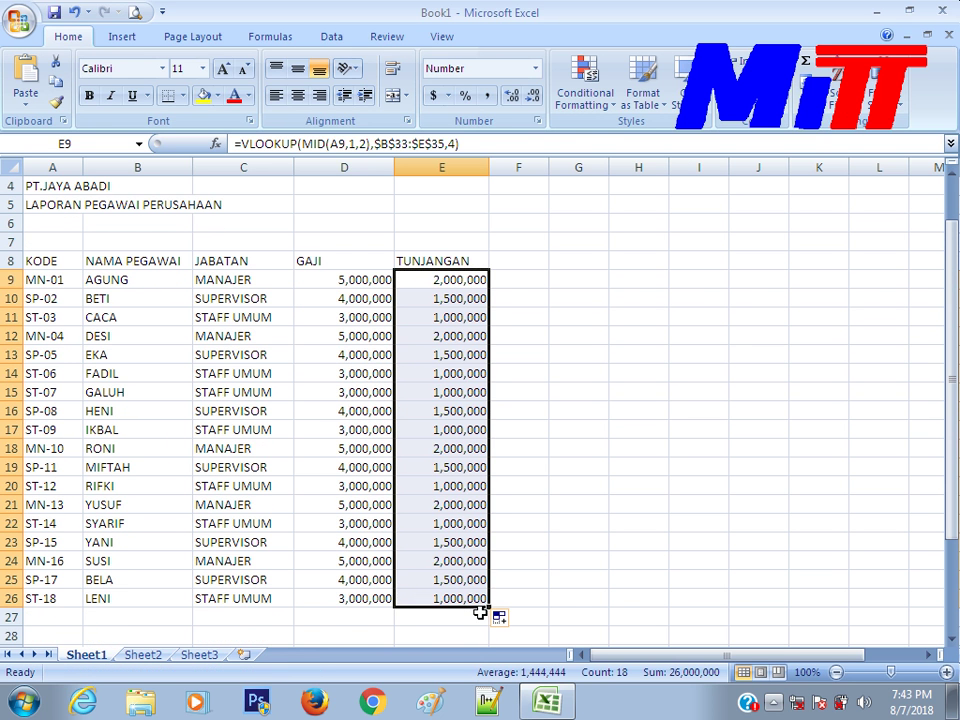
# Select the amounts range D9:E26 and open its right-click menu.
pyautogui.click(345, 286)
pyautogui.hotkey('shift', 'Right')
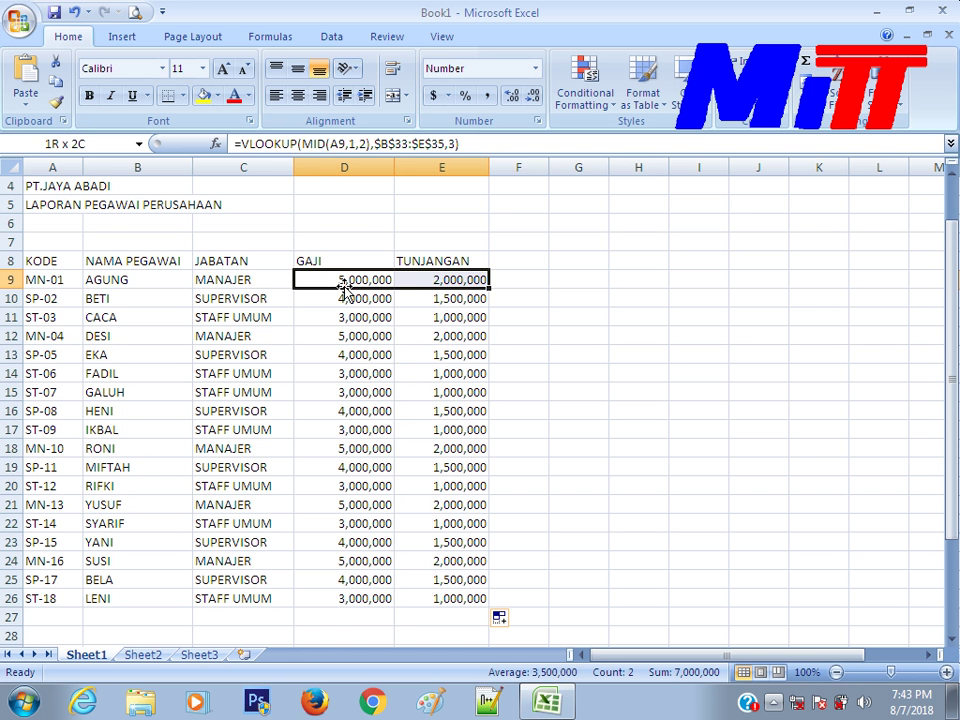
pyautogui.hotkey('shift', 'Down')
pyautogui.hotkey('shift', 'Down')
pyautogui.hotkey('shift', 'Down')
pyautogui.hotkey('shift', 'Down')
pyautogui.hotkey('shift', 'Down')
pyautogui.hotkey('shift', 'Down')
pyautogui.hotkey('shift', 'Down')
pyautogui.hotkey('shift', 'Down')
pyautogui.hotkey('shift', 'Down')
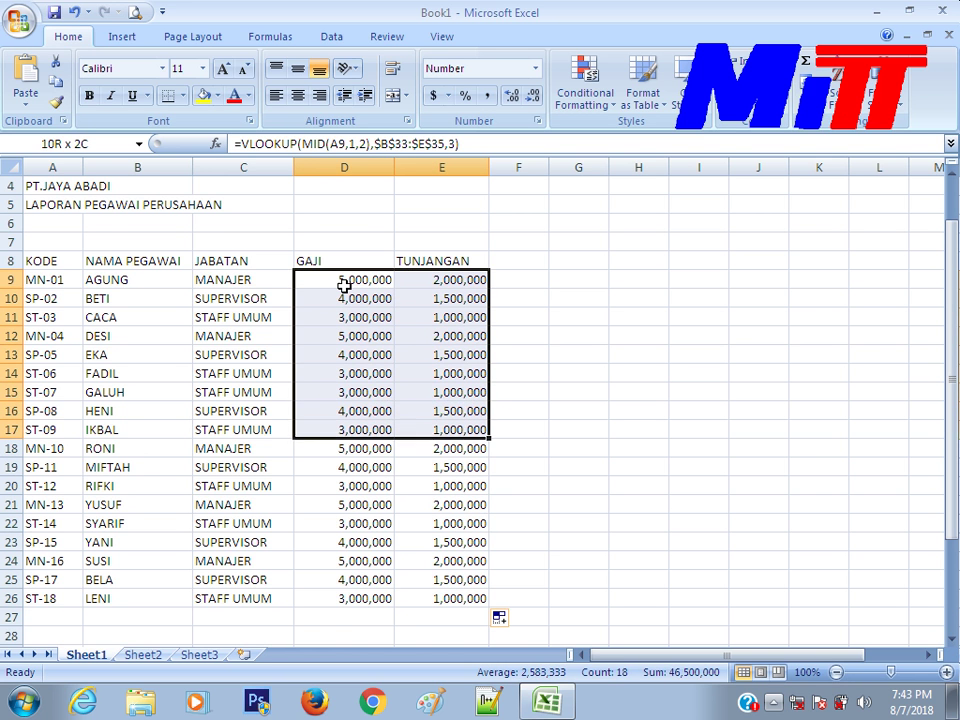
pyautogui.hotkey('shift', 'Down')
pyautogui.hotkey('shift', 'Down')
pyautogui.hotkey('shift', 'Down')
pyautogui.hotkey('shift', 'Down')
pyautogui.hotkey('shift', 'Down')
pyautogui.hotkey('shift', 'Down')
pyautogui.hotkey('shift', 'Down')
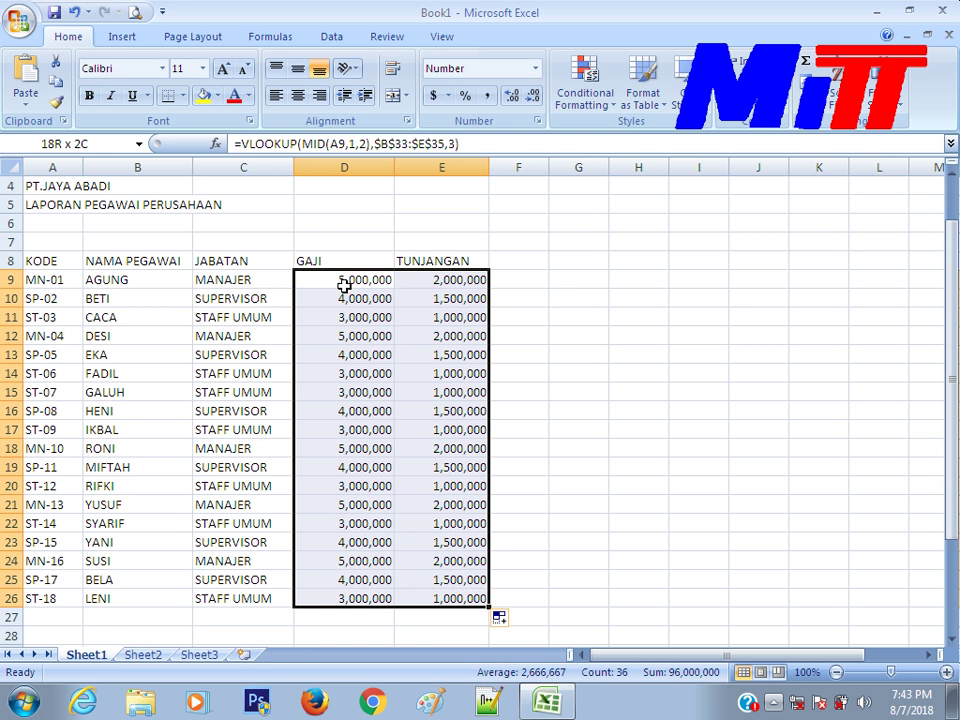
pyautogui.rightClick(344, 286)
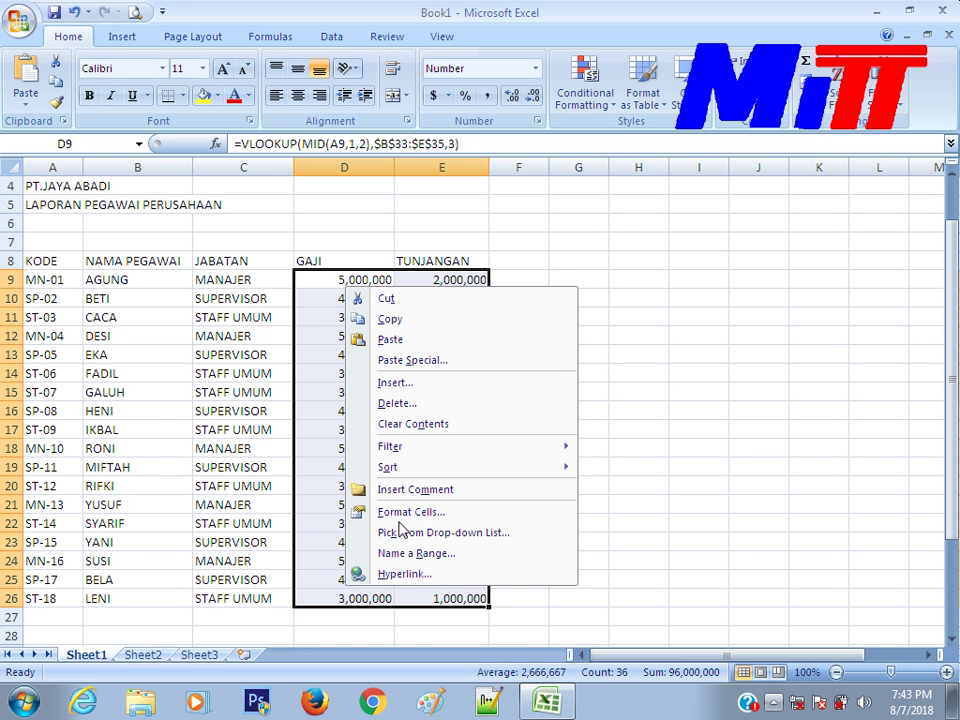
# Format D9:E26 as Accounting with the Rp Indonesian (Indonesia) symbol and 0 decimal places.
pyautogui.click(407, 513)
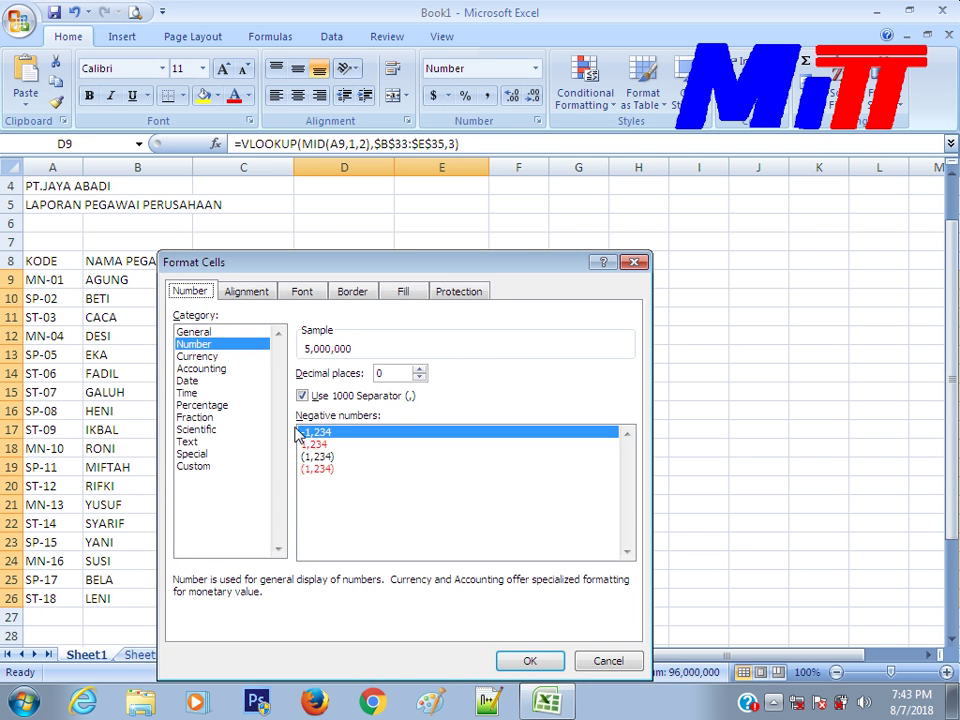
pyautogui.click(210, 369)
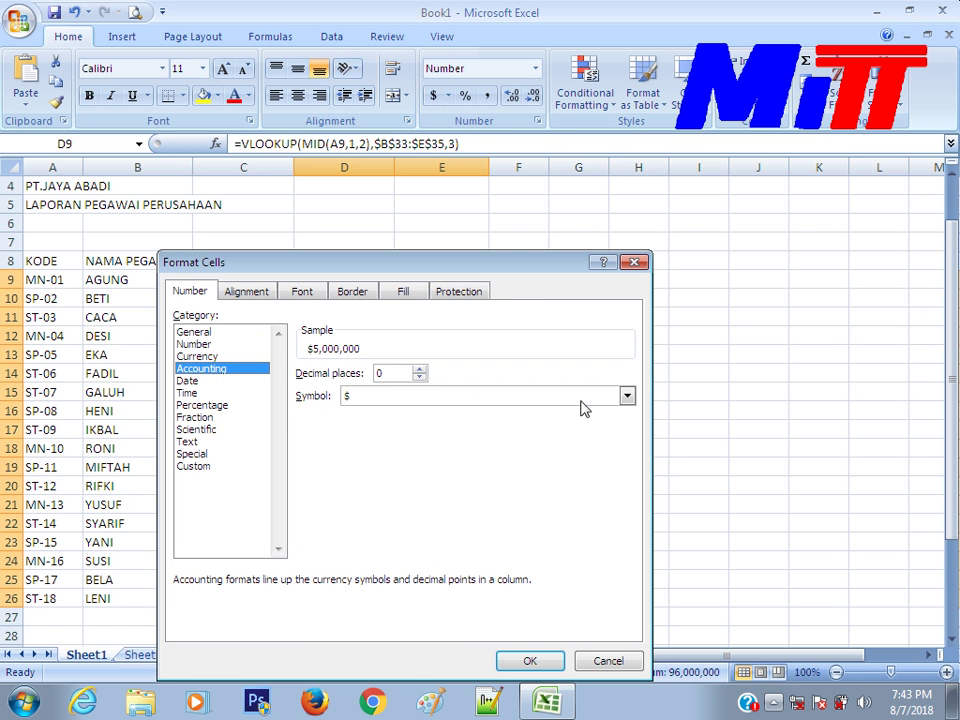
pyautogui.click(627, 396)
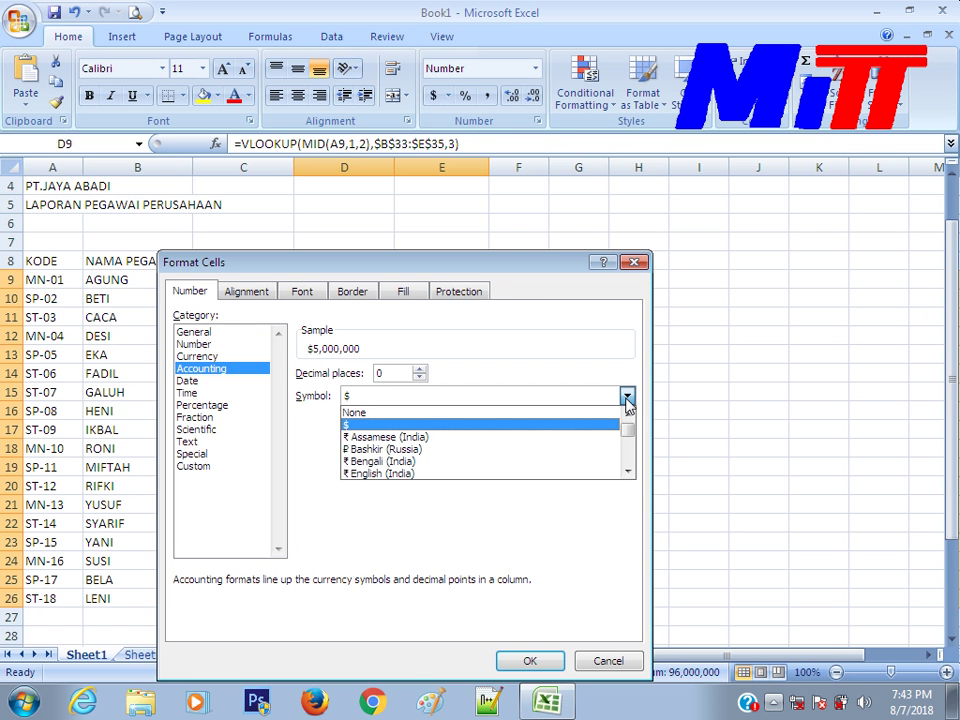
pyautogui.click(628, 472)
pyautogui.moveTo(628, 472); pyautogui.dragTo(628, 472)
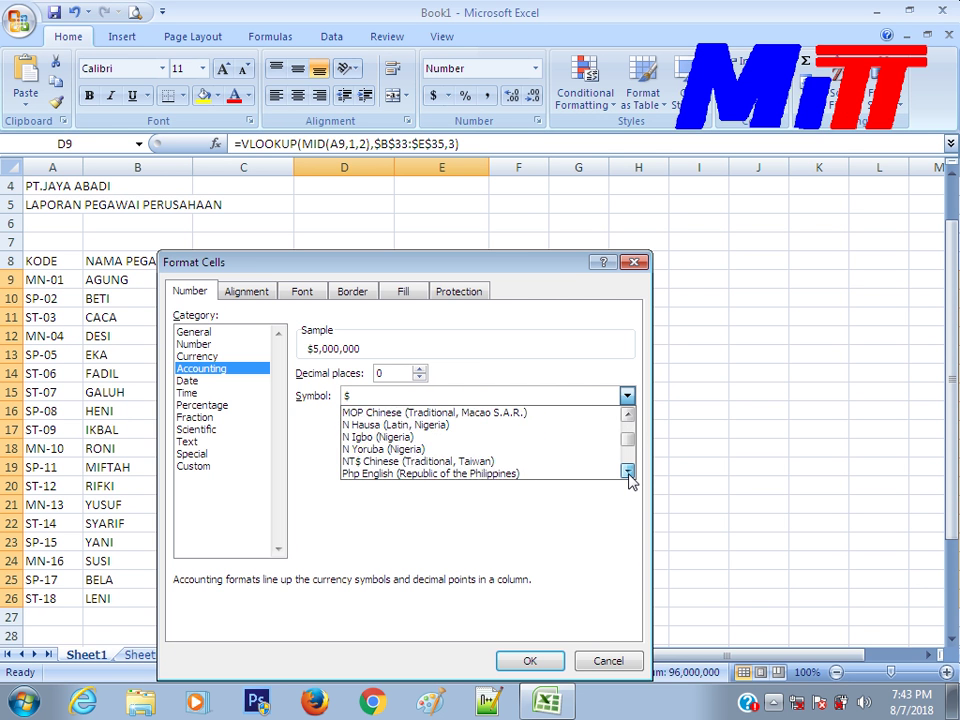
pyautogui.moveTo(628, 472); pyautogui.dragTo(604, 477)
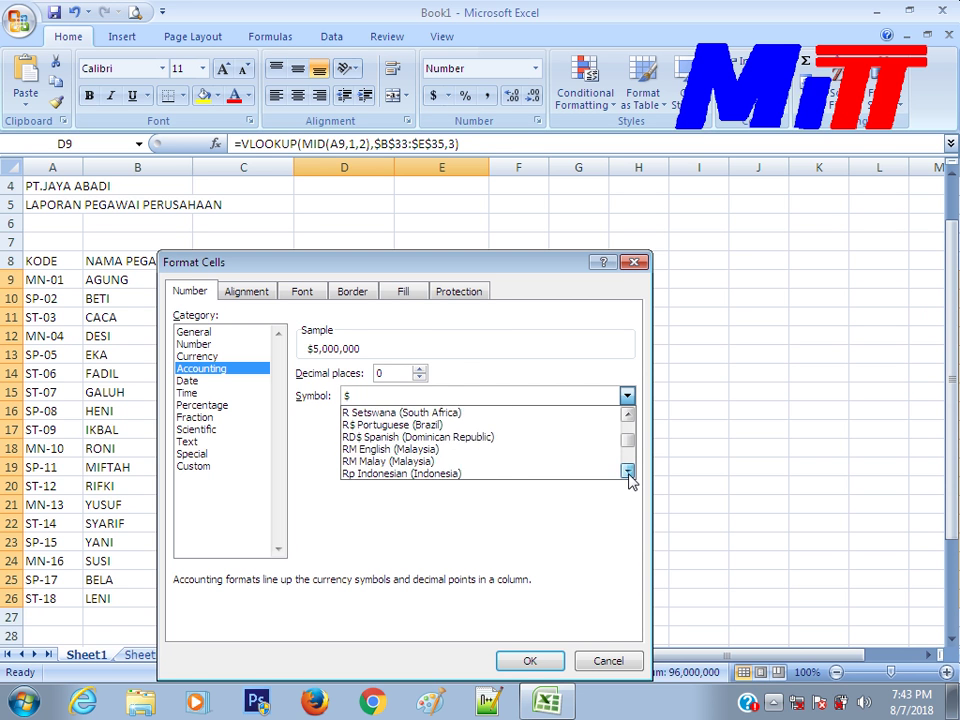
pyautogui.click(595, 461)
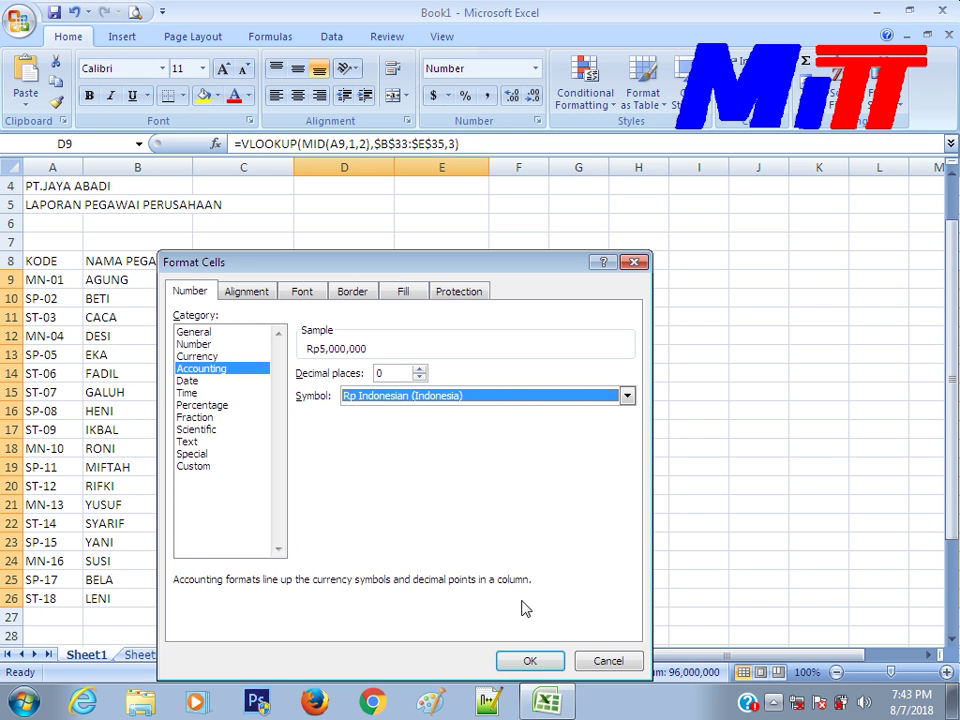
pyautogui.click(530, 660)
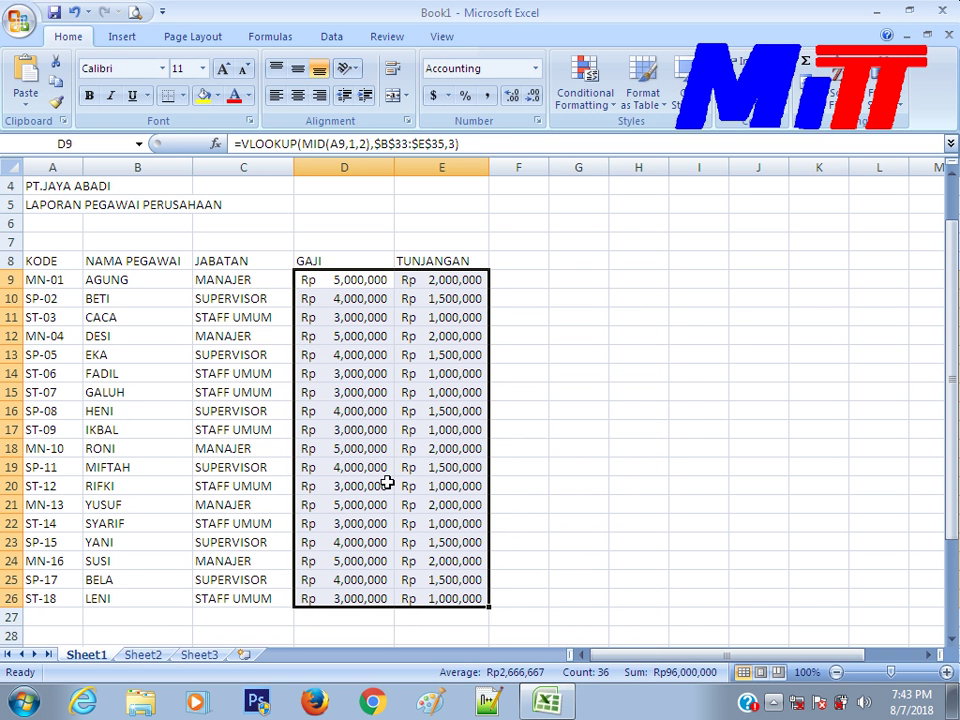
# Select the employee table A8:E26 and bring up its context menu.
pyautogui.click(70, 265)
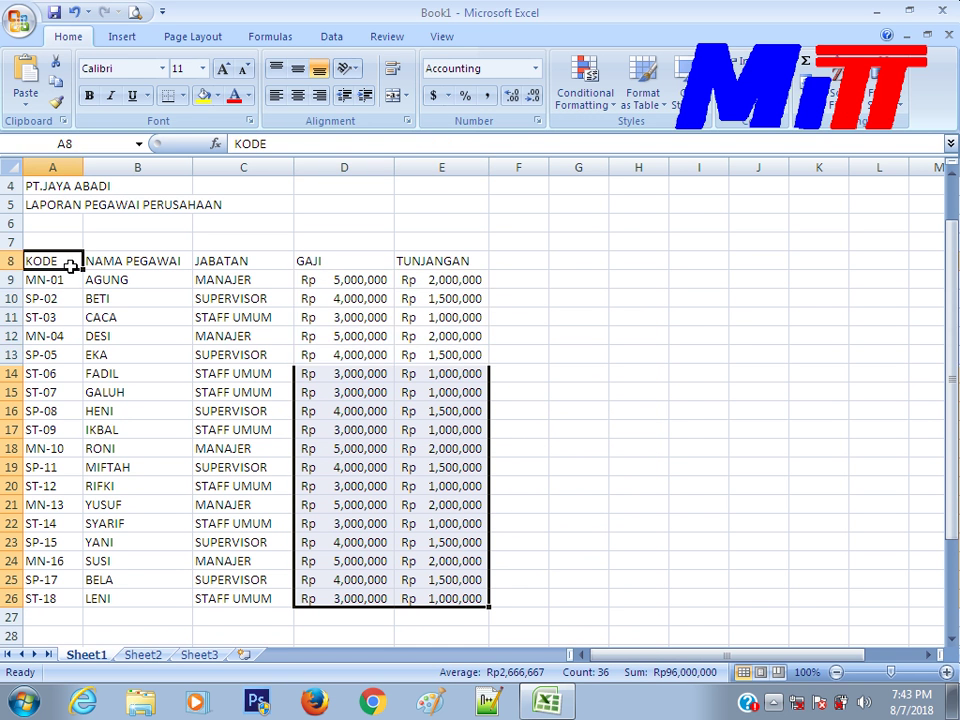
pyautogui.hotkey('shift', 'Right')
pyautogui.hotkey('shift', 'Right')
pyautogui.hotkey('shift', 'Right')
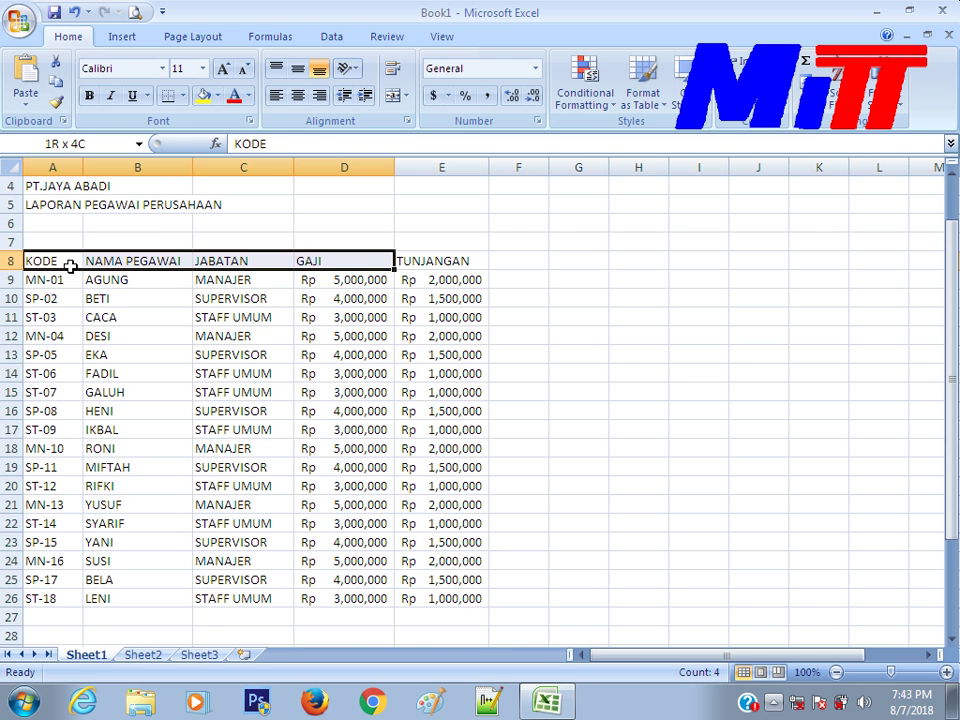
pyautogui.hotkey('shift', 'Right')
pyautogui.hotkey('shift', 'Down')
pyautogui.hotkey('shift', 'Down')
pyautogui.hotkey('shift', 'Down')
pyautogui.hotkey('shift', 'Down')
pyautogui.hotkey('shift', 'Down')
pyautogui.hotkey('shift', 'Down')
pyautogui.hotkey('shift', 'Down')
pyautogui.hotkey('shift', 'Down')
pyautogui.hotkey('shift', 'Down')
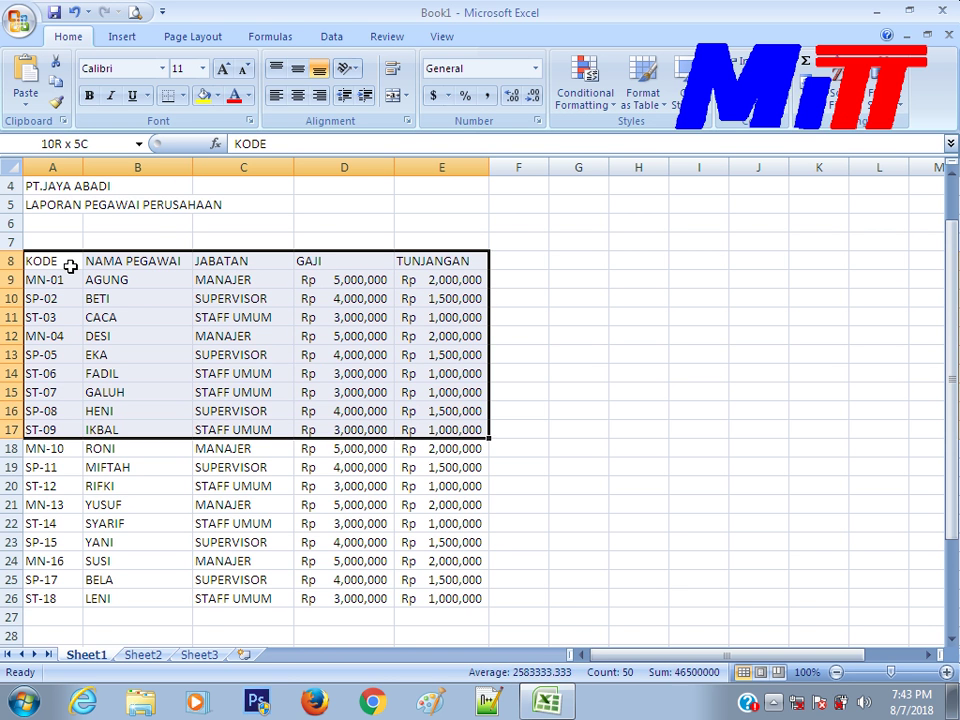
pyautogui.hotkey('shift', 'Down')
pyautogui.hotkey('shift', 'Down')
pyautogui.hotkey('shift', 'Down')
pyautogui.hotkey('shift', 'Down')
pyautogui.hotkey('shift', 'Down')
pyautogui.hotkey('shift', 'Down')
pyautogui.hotkey('shift', 'Down')
pyautogui.hotkey('shift', 'Down')
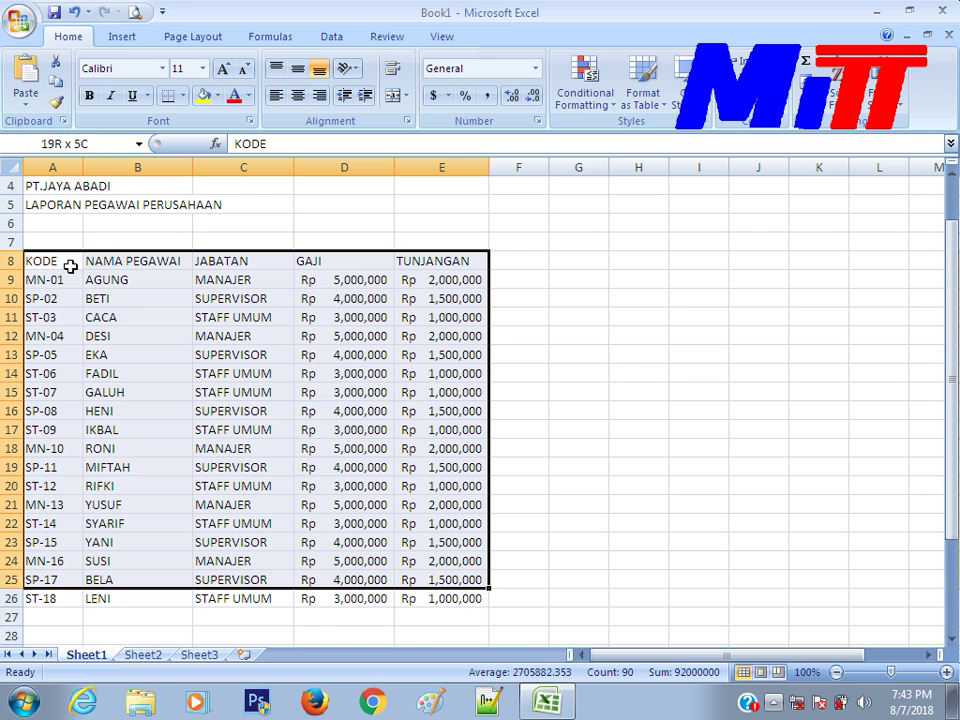
pyautogui.hotkey('shift', 'Down')
pyautogui.rightClick(70, 265)
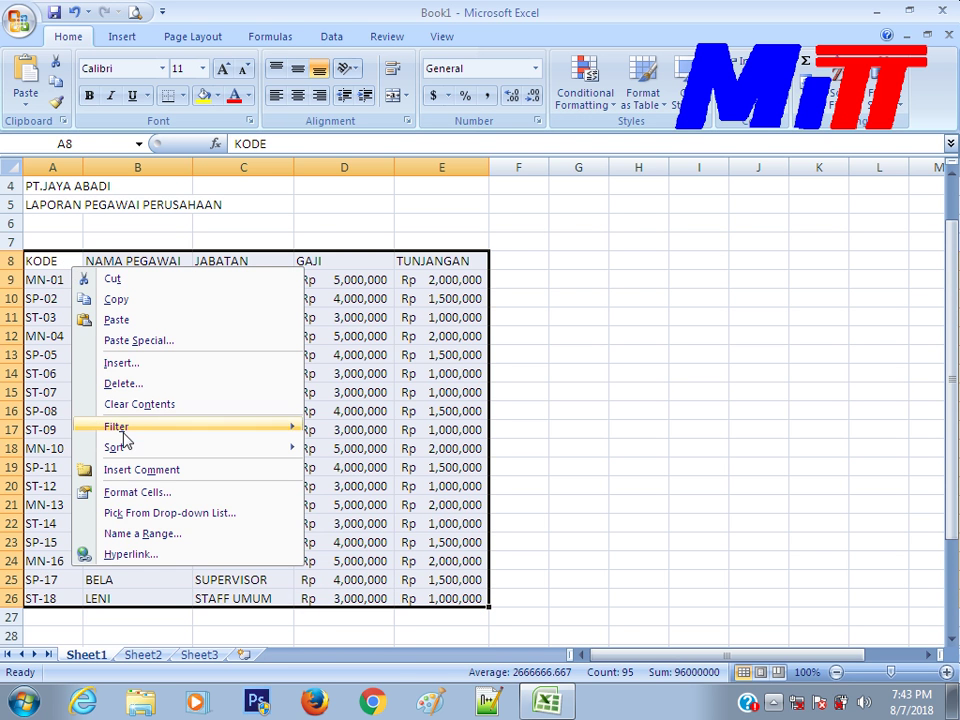
# Give A8:E26 blue inside borders, a thick blue outline, and blue font colour.
pyautogui.click(135, 493)
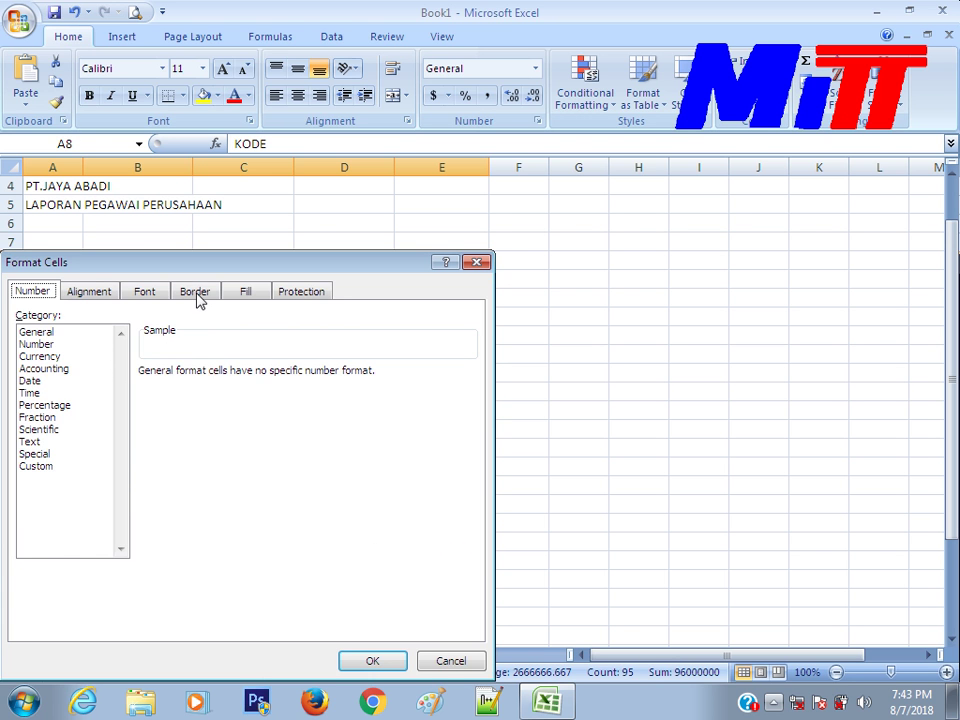
pyautogui.click(197, 296)
pyautogui.click(125, 485)
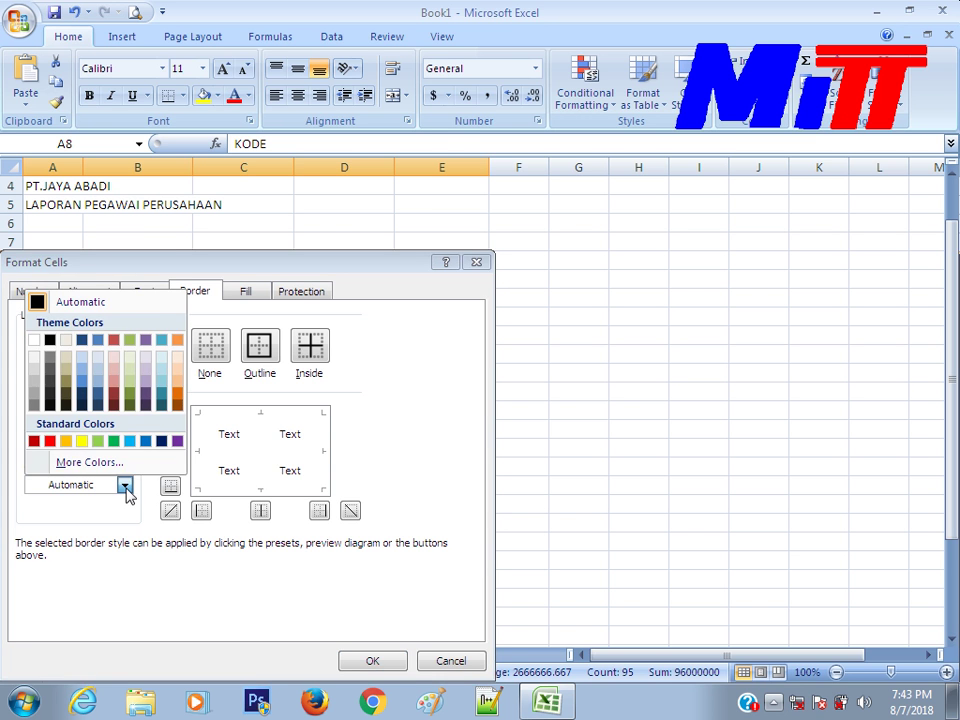
pyautogui.click(145, 441)
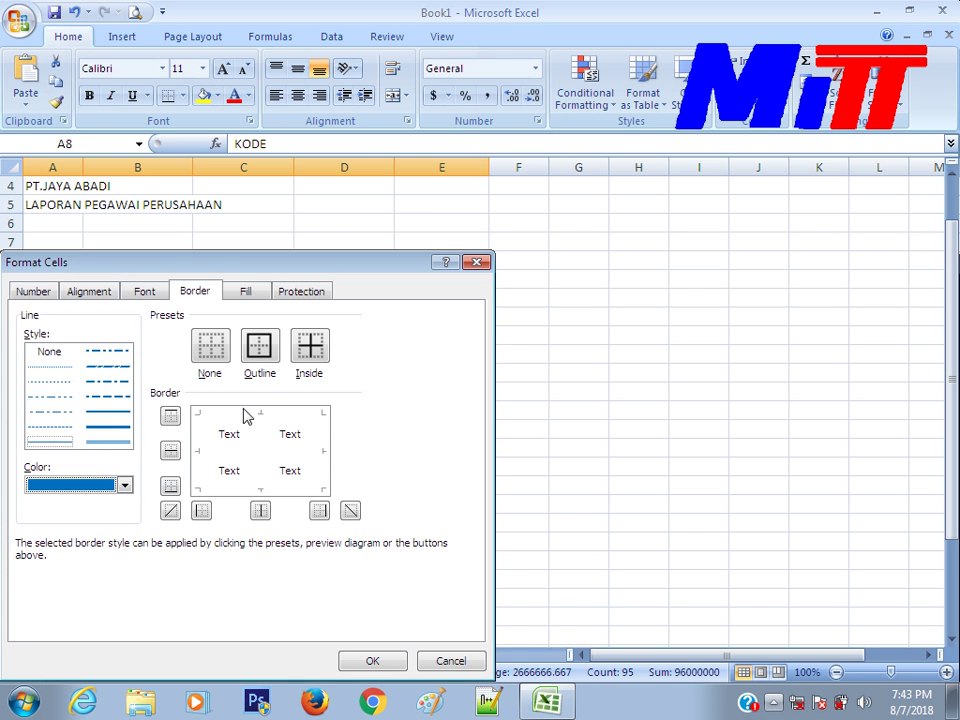
pyautogui.click(310, 352)
pyautogui.click(117, 430)
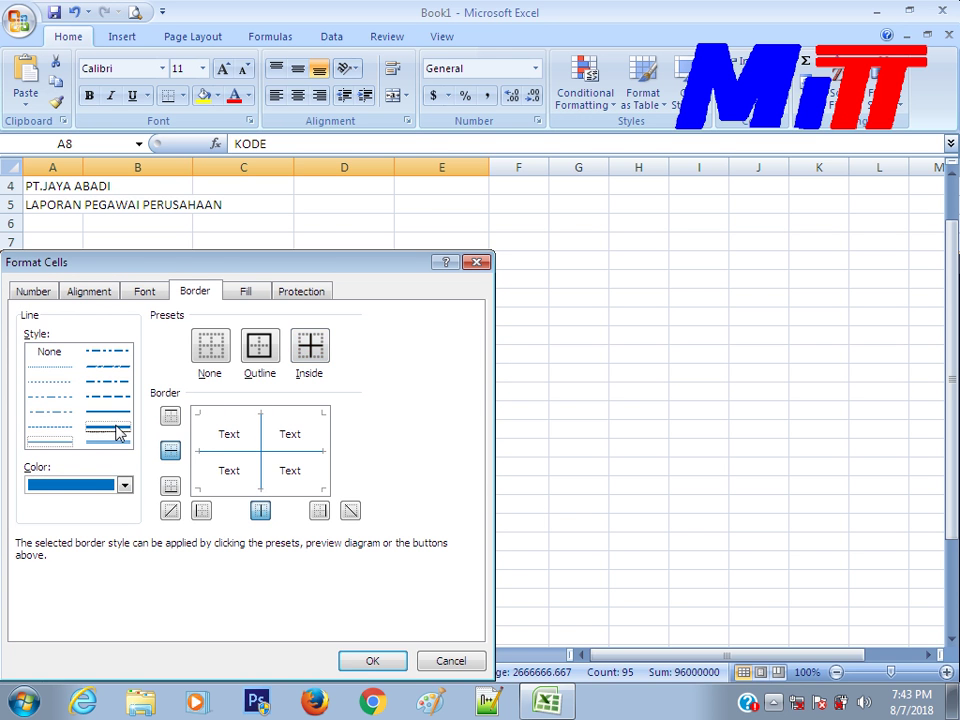
pyautogui.click(259, 345)
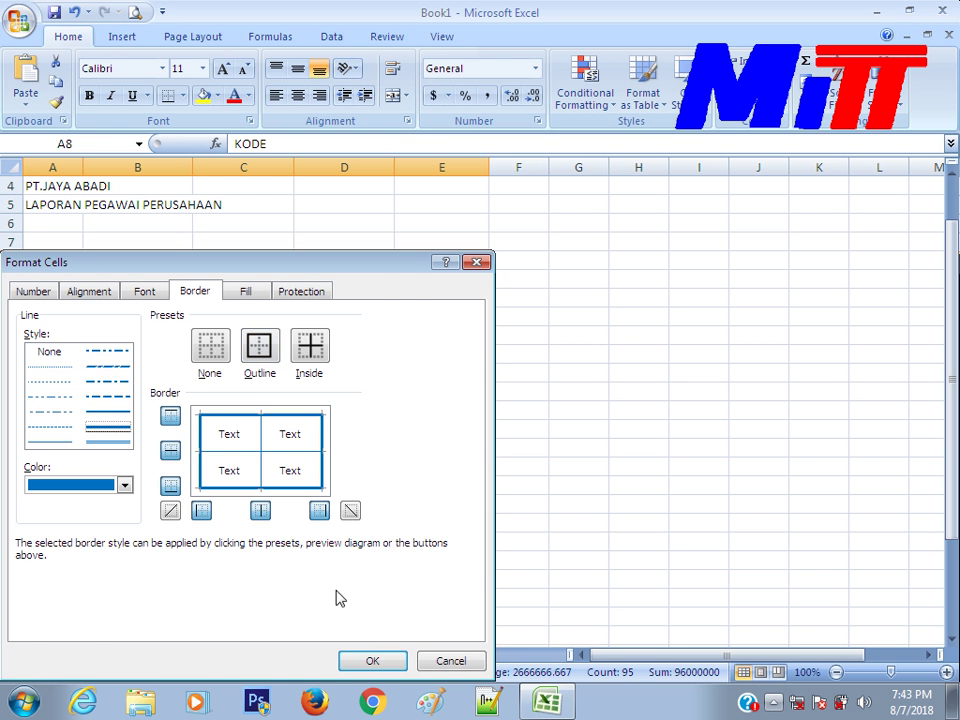
pyautogui.click(354, 662)
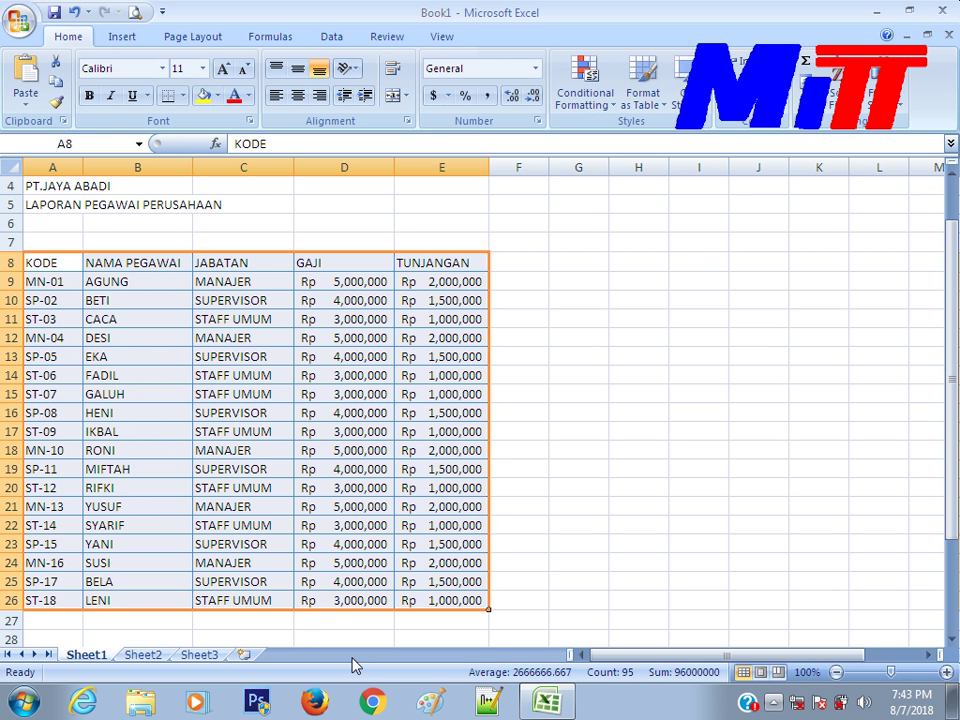
pyautogui.click(250, 97)
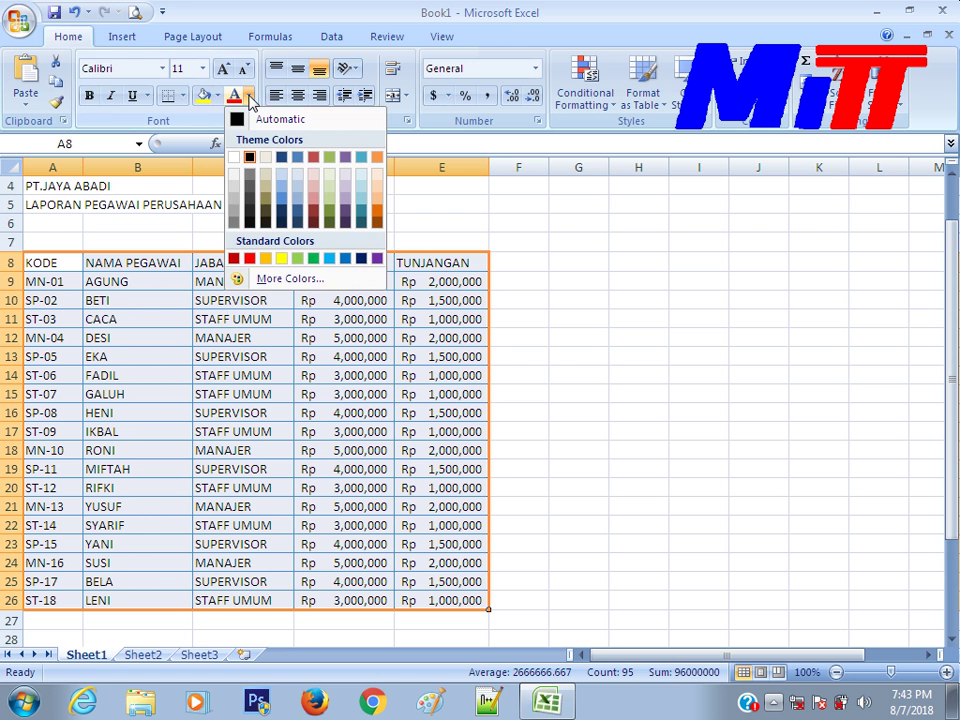
pyautogui.click(331, 259)
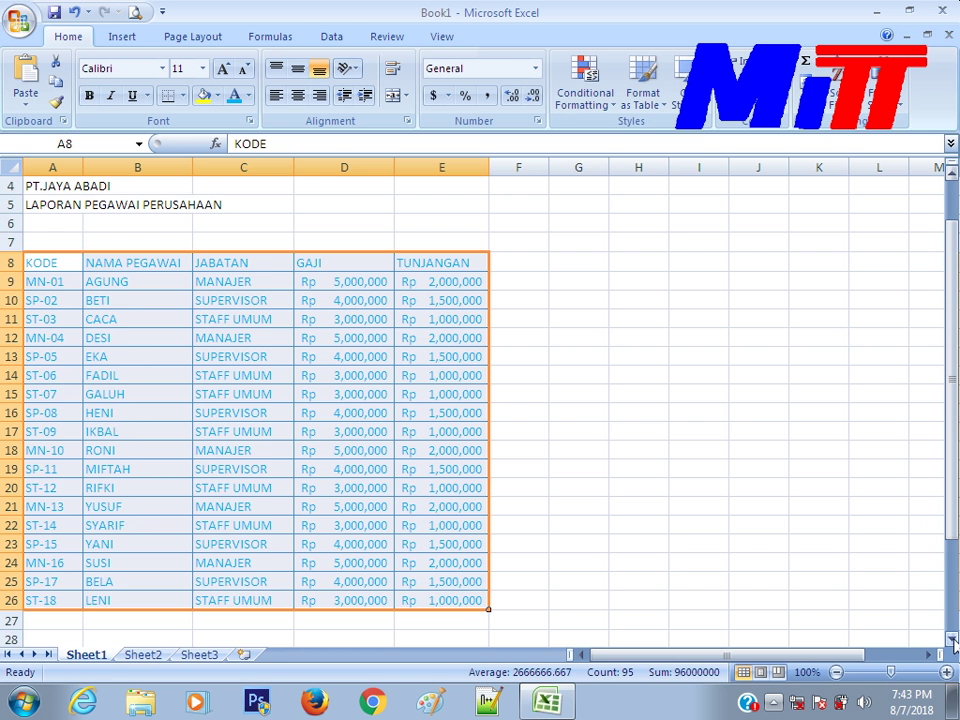
# Select the KETENTUAN table B32:E35 and bring up its context menu.
pyautogui.scroll(-1, 953, 643)
pyautogui.scroll(-1, 953, 643)
pyautogui.scroll(-1, 953, 645)
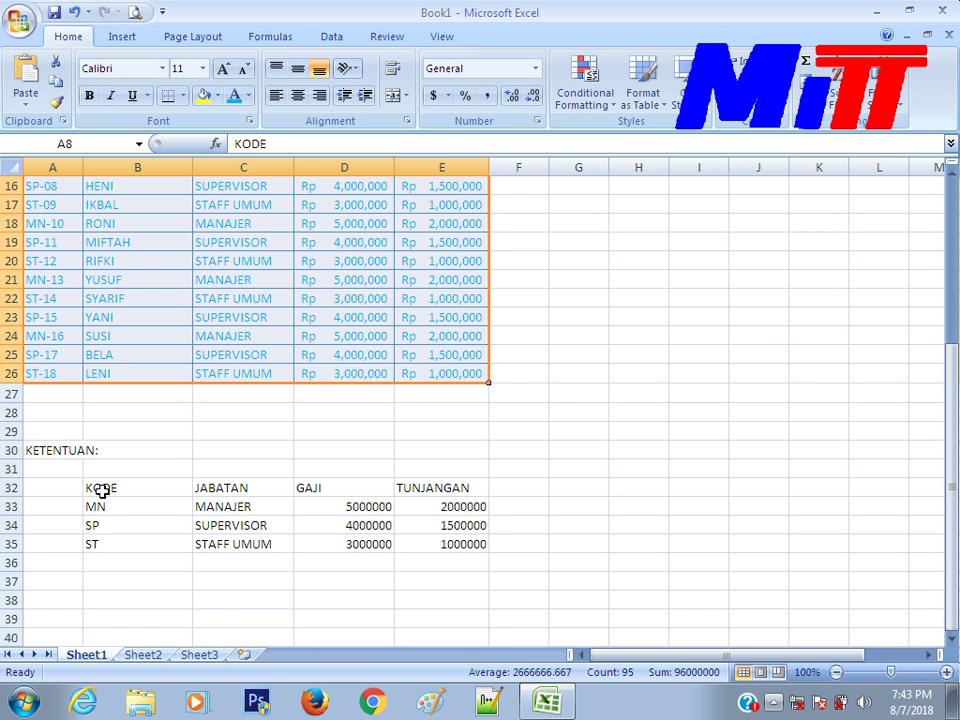
pyautogui.click(102, 491)
pyautogui.hotkey('shift', 'Right')
pyautogui.hotkey('shift', 'Right')
pyautogui.hotkey('shift', 'Right')
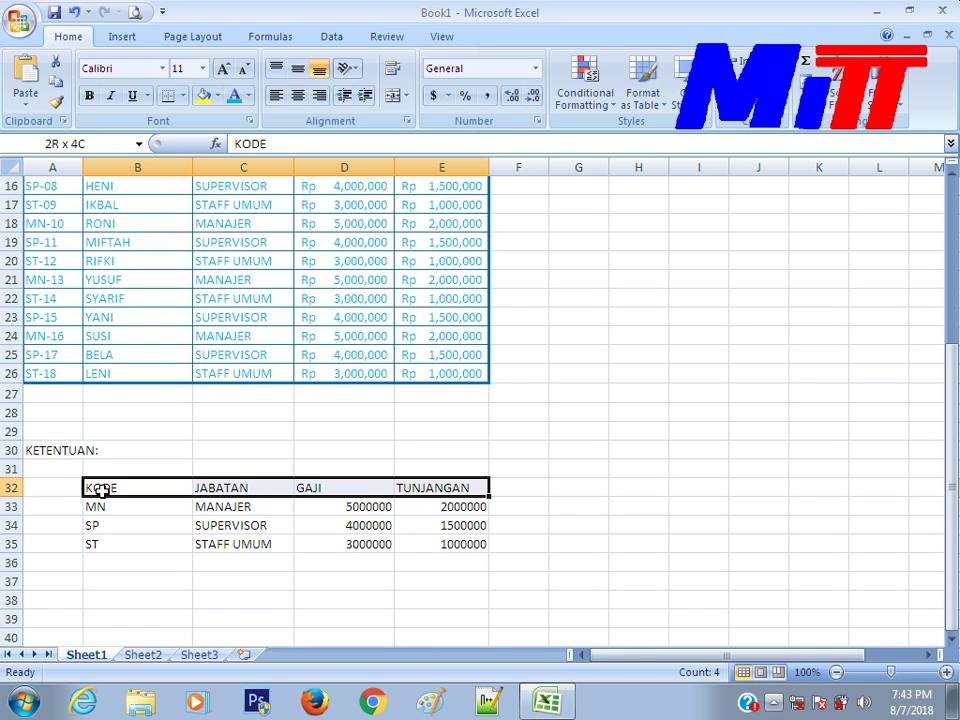
pyautogui.hotkey('shift', 'Down')
pyautogui.hotkey('shift', 'Down')
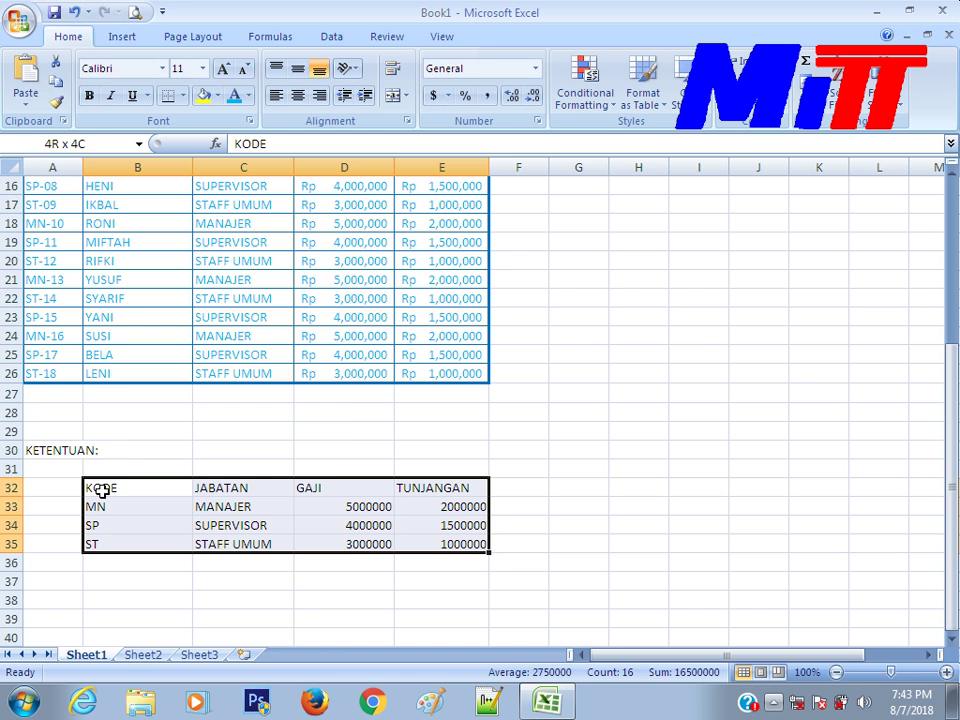
pyautogui.rightClick(102, 491)
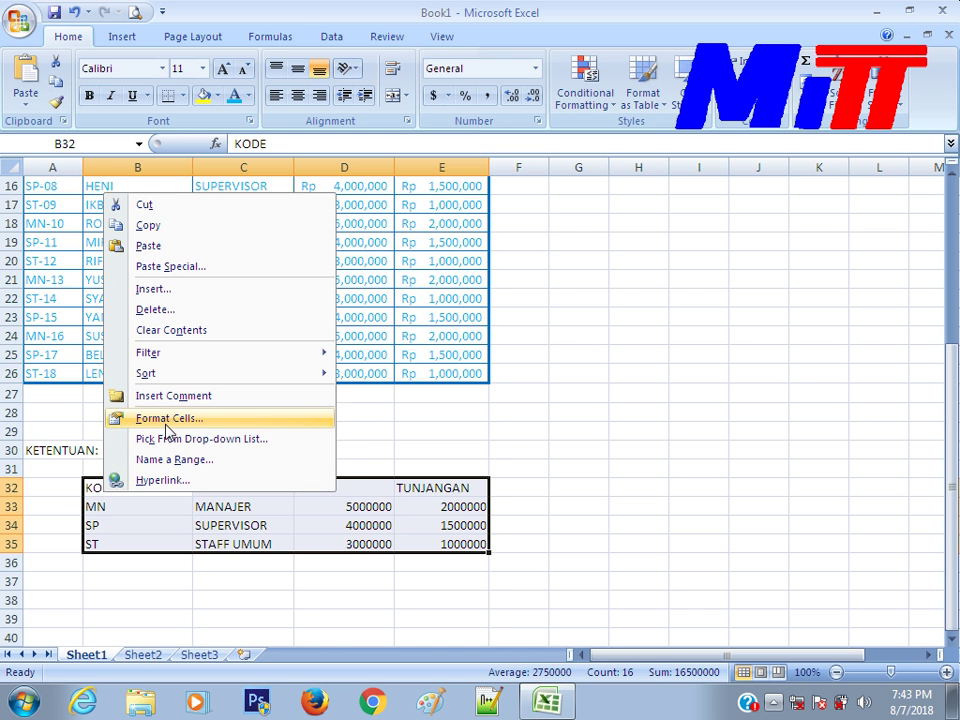
# Apply blue inside borders and a thick blue outline to B32:E35.
pyautogui.click(168, 420)
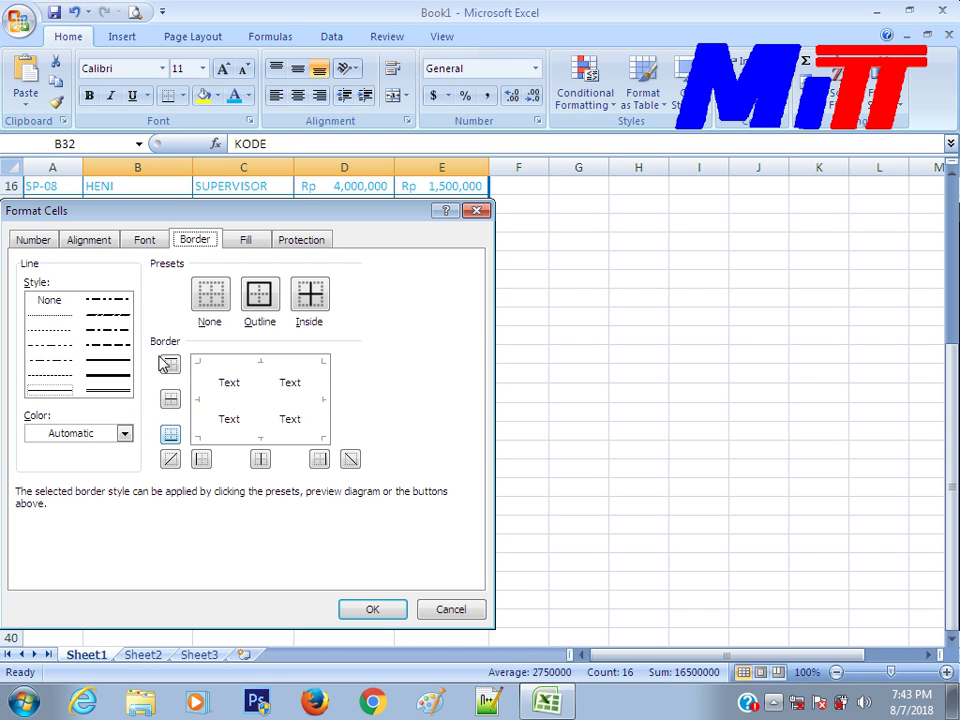
pyautogui.click(124, 433)
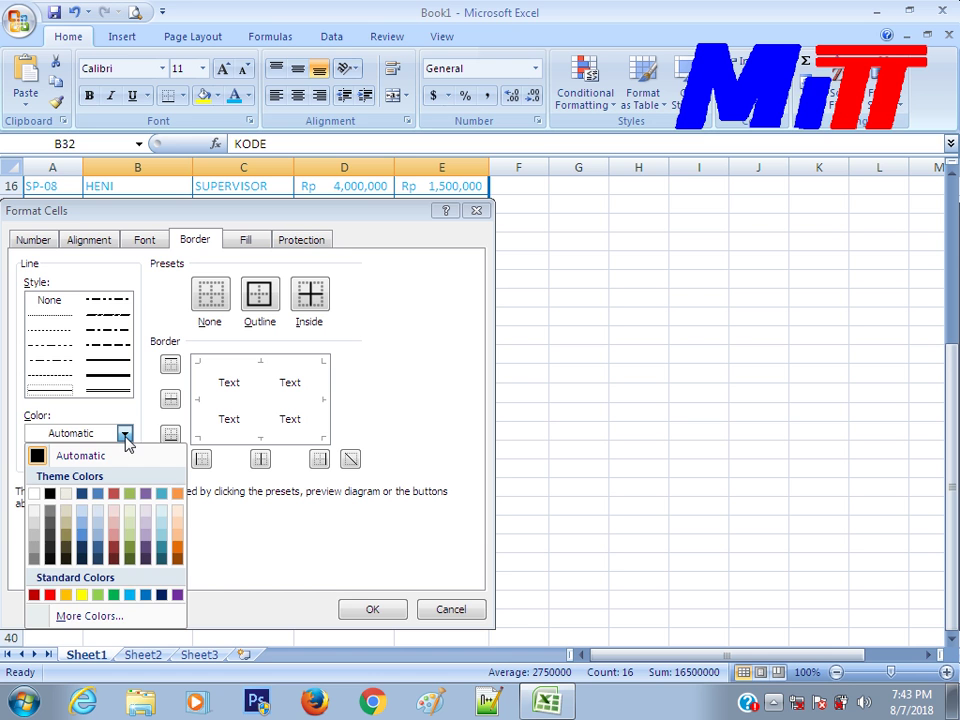
pyautogui.click(145, 597)
pyautogui.click(309, 293)
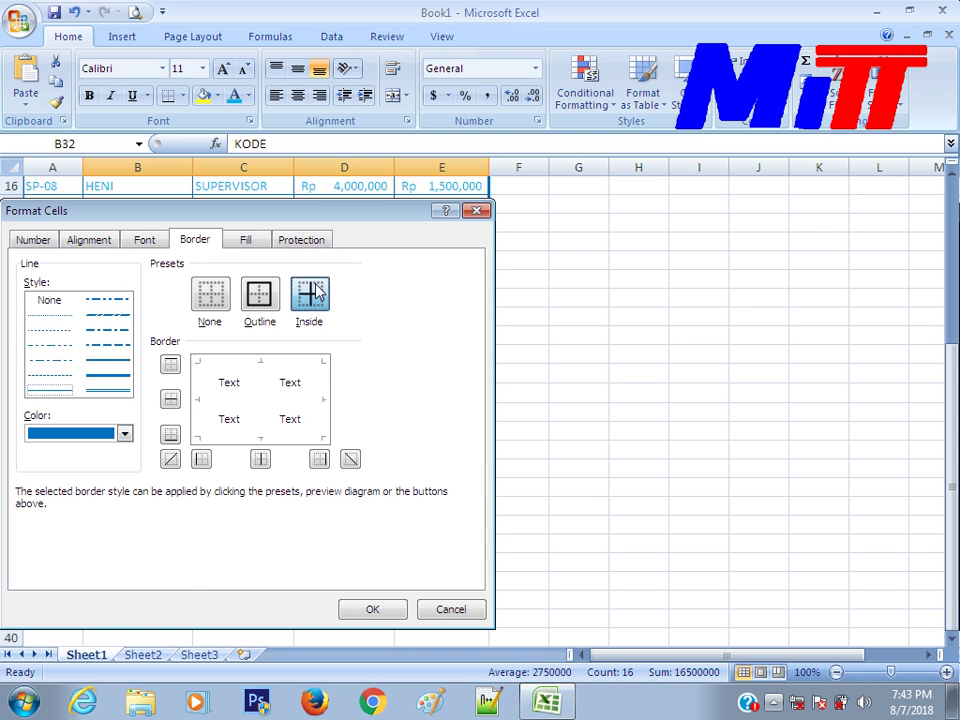
pyautogui.click(124, 375)
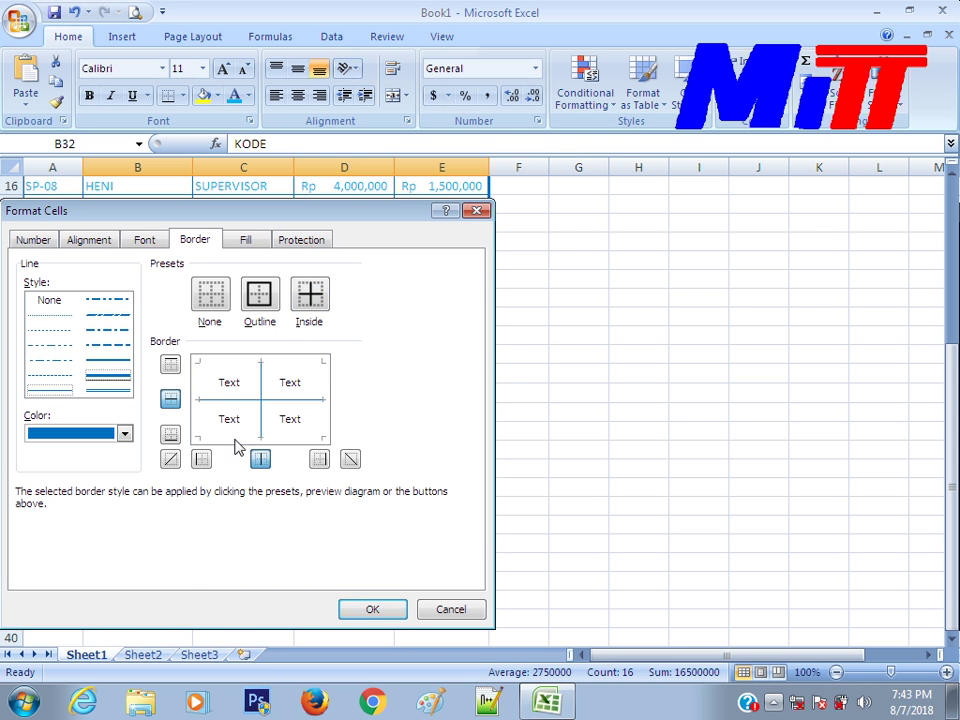
pyautogui.click(259, 296)
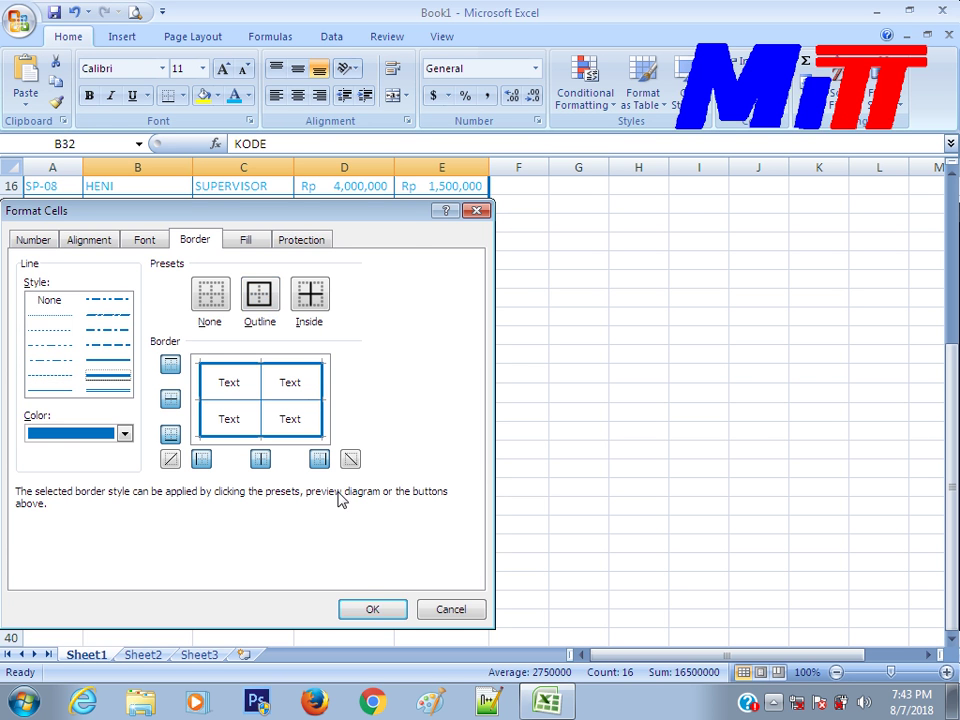
pyautogui.click(368, 610)
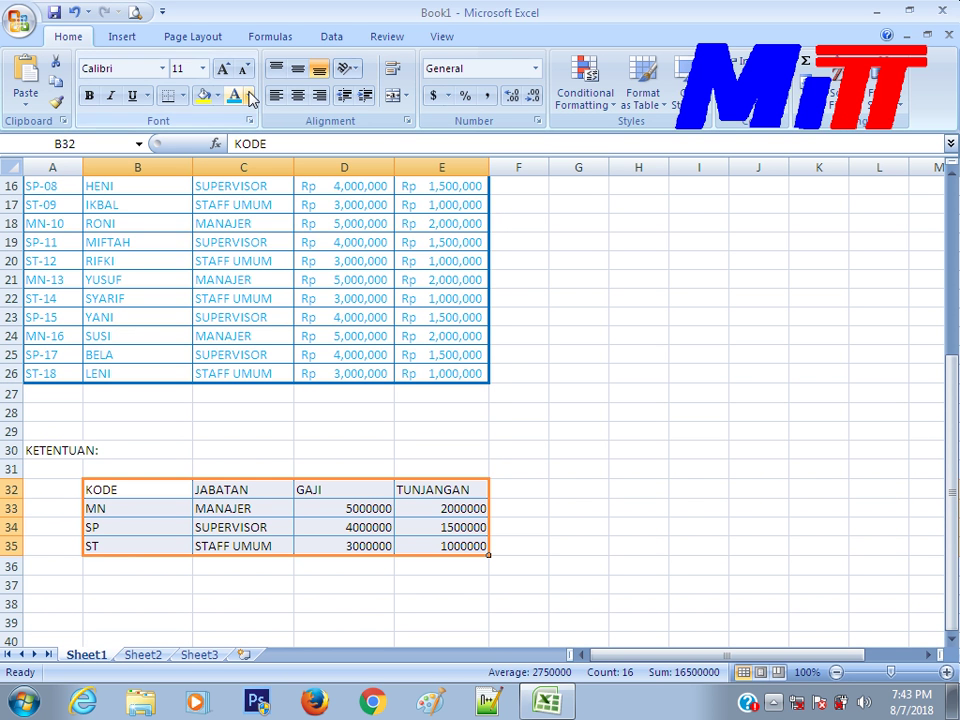
# Make the lookup table text and the KETENTUAN: label blue.
pyautogui.click(248, 95)
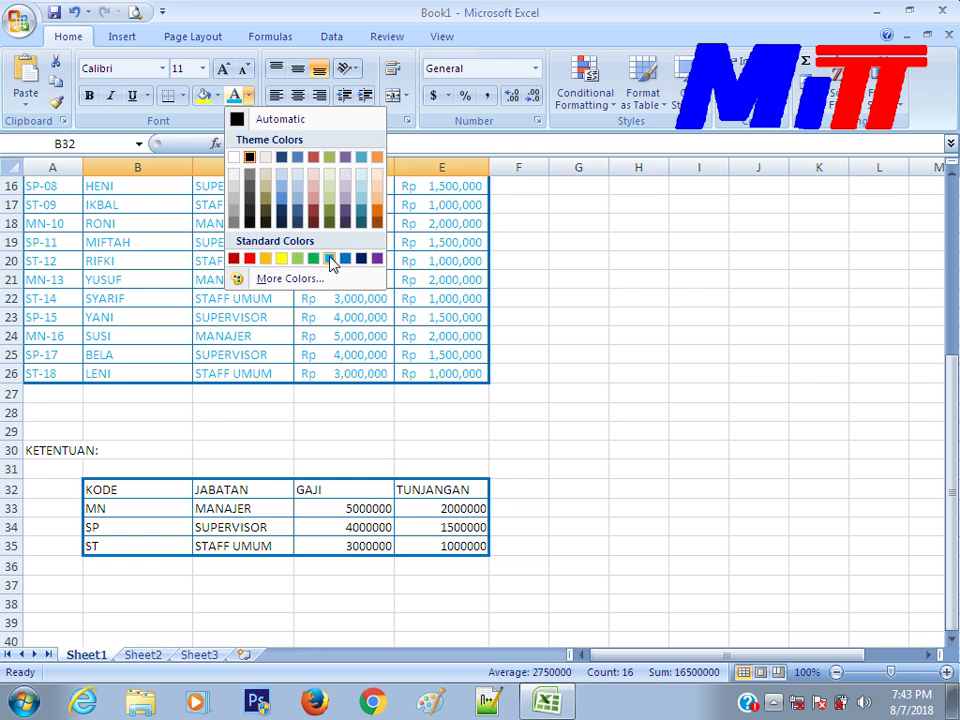
pyautogui.click(330, 259)
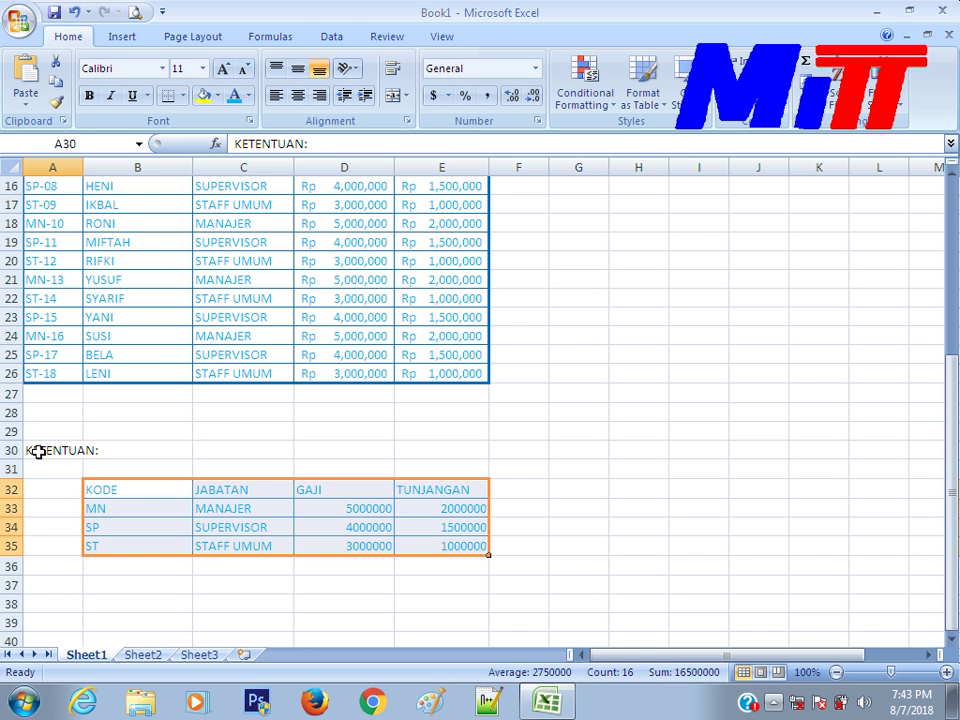
pyautogui.moveTo(35, 452); pyautogui.dragTo(140, 451)
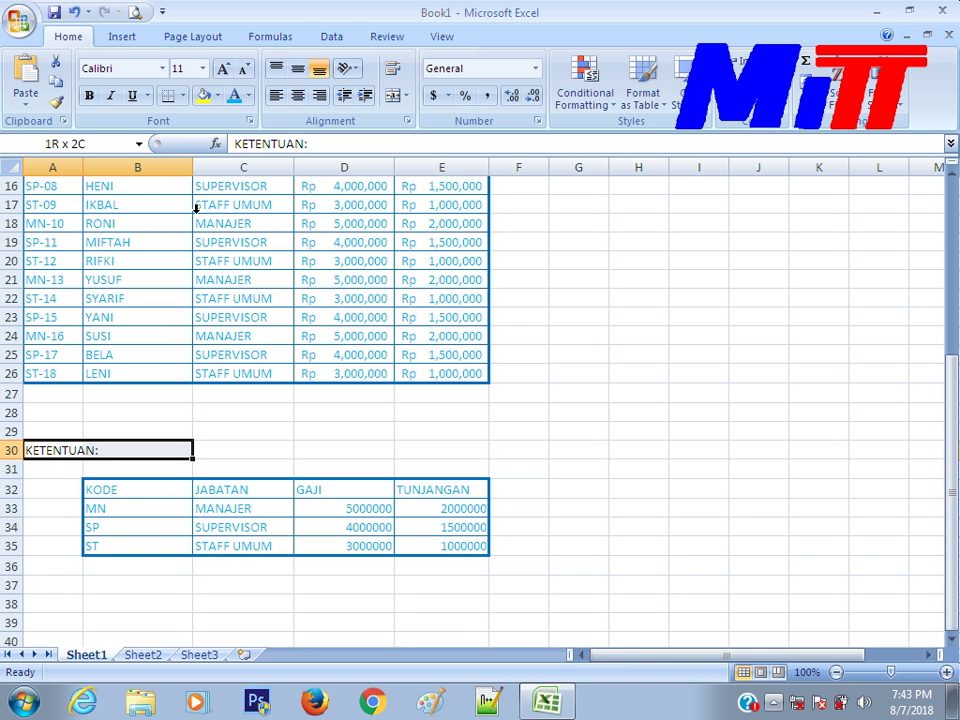
pyautogui.click(234, 96)
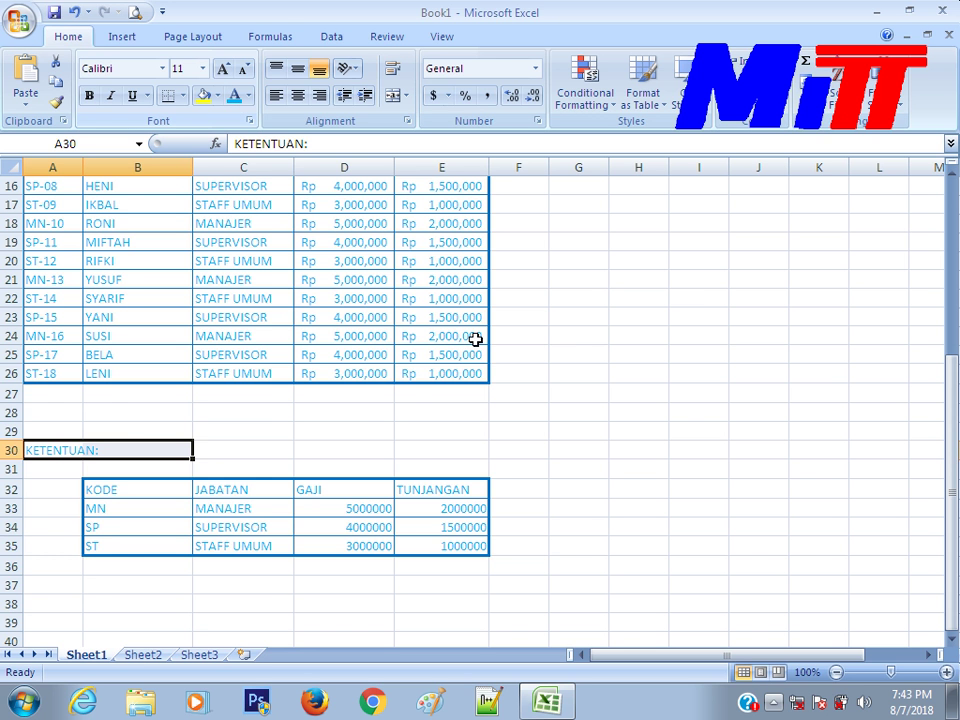
# Select the title block A1:E7 at the top of the sheet.
pyautogui.click(952, 174)
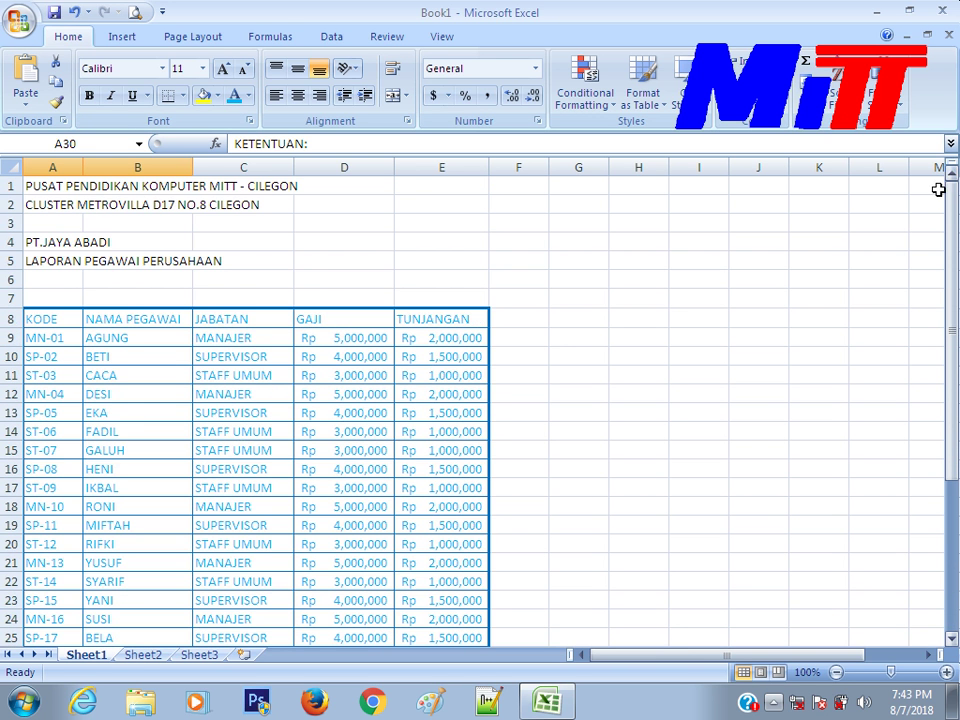
pyautogui.click(63, 186)
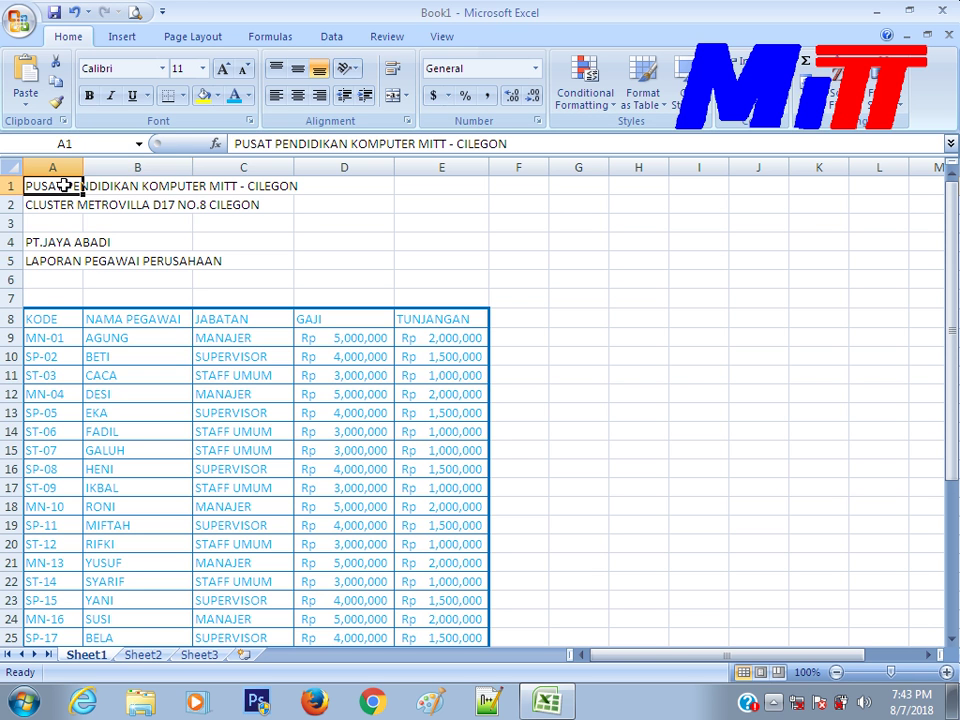
pyautogui.hotkey('shift', 'Right')
pyautogui.hotkey('shift', 'Right')
pyautogui.hotkey('shift', 'Right')
pyautogui.hotkey('shift', 'Right')
pyautogui.hotkey('shift', 'Down')
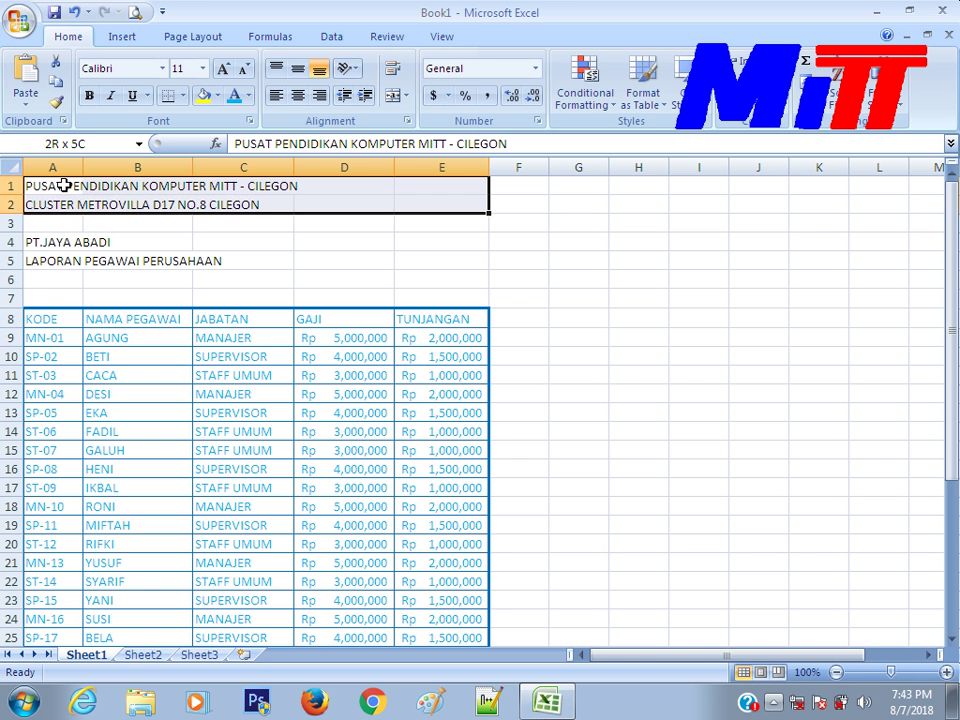
pyautogui.hotkey('shift', 'Down')
pyautogui.hotkey('shift', 'Down')
pyautogui.hotkey('shift', 'Down')
pyautogui.hotkey('shift', 'Down')
pyautogui.hotkey('shift', 'Down')
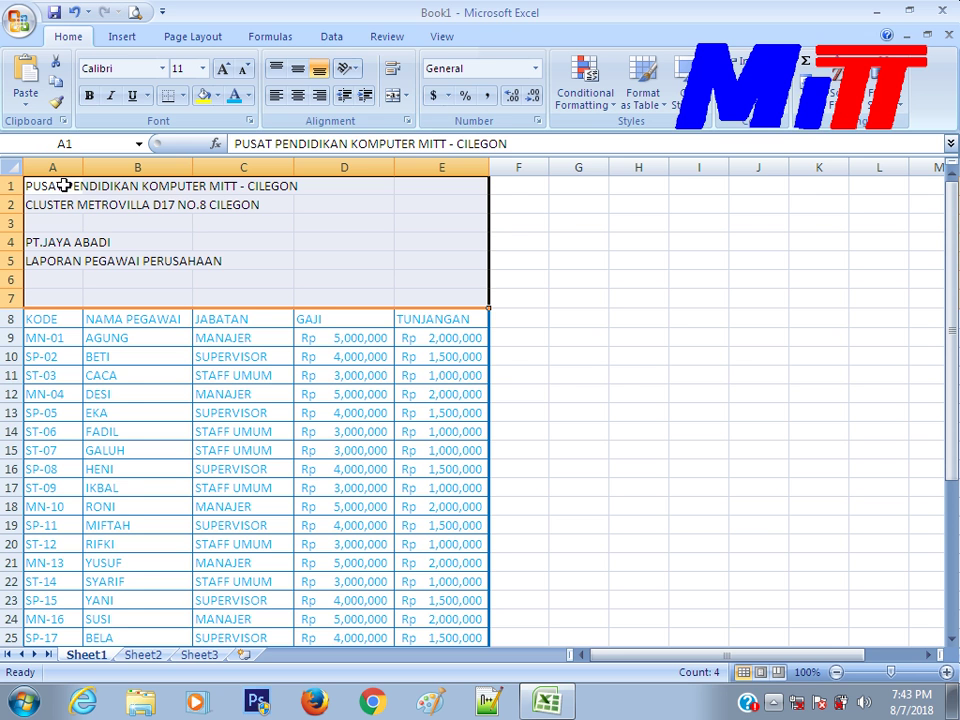
# Apply Merge Across to A1:E7, center the titles, and colour them blue.
pyautogui.click(404, 96)
pyautogui.click(447, 139)
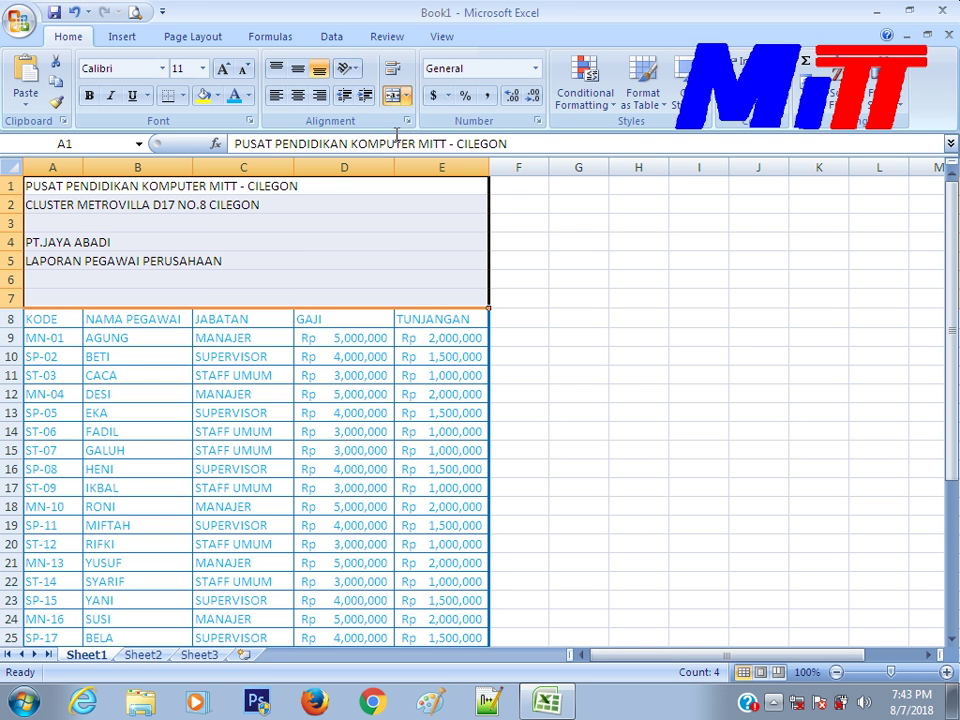
pyautogui.click(296, 96)
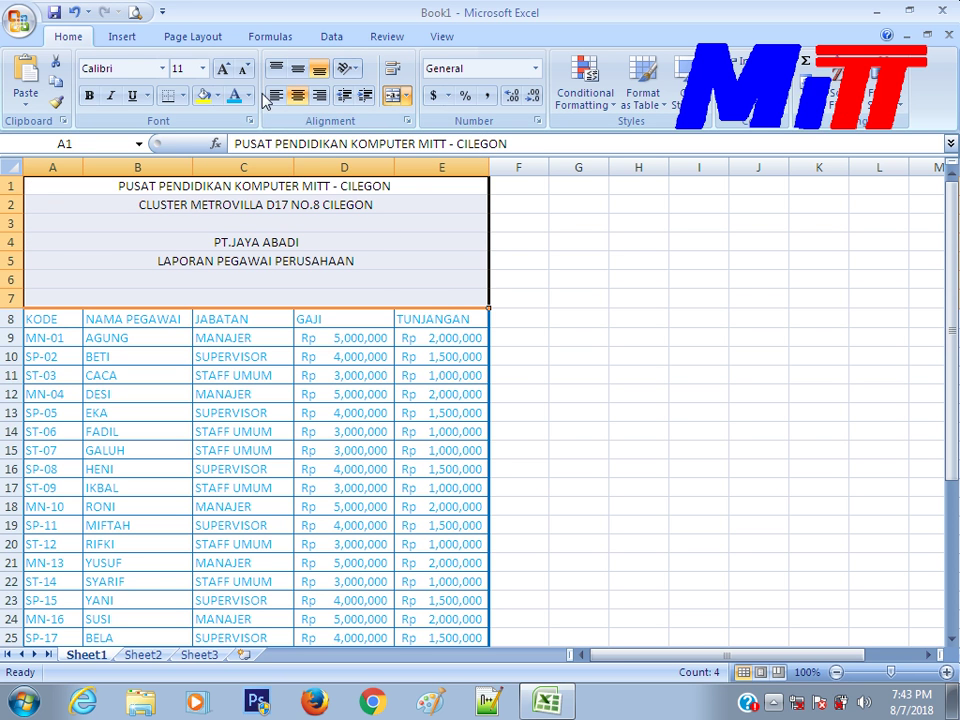
pyautogui.click(248, 96)
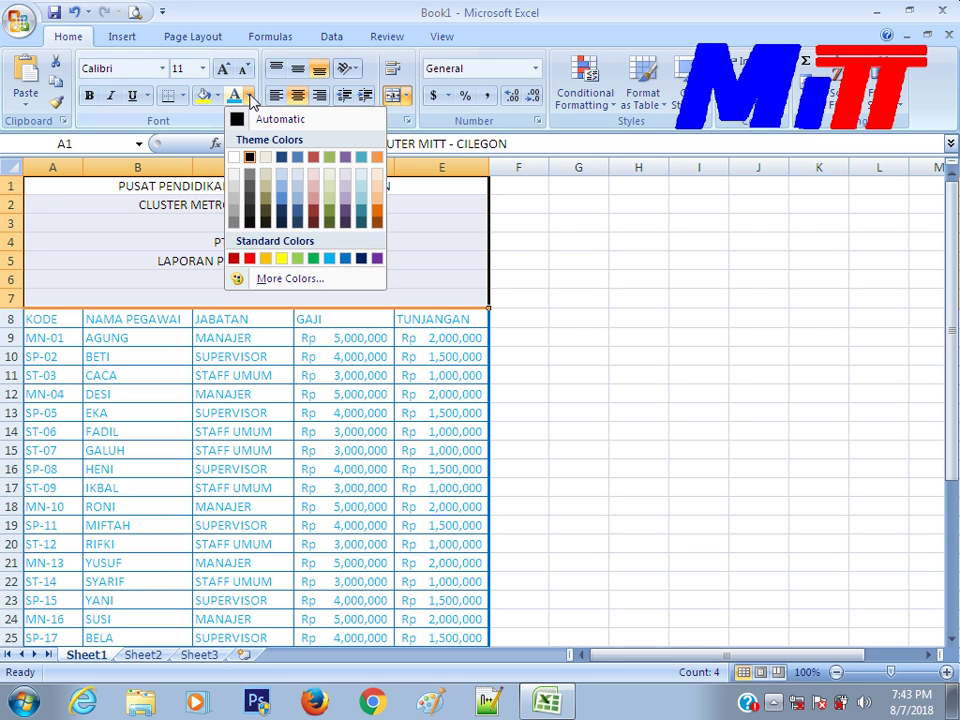
pyautogui.click(332, 262)
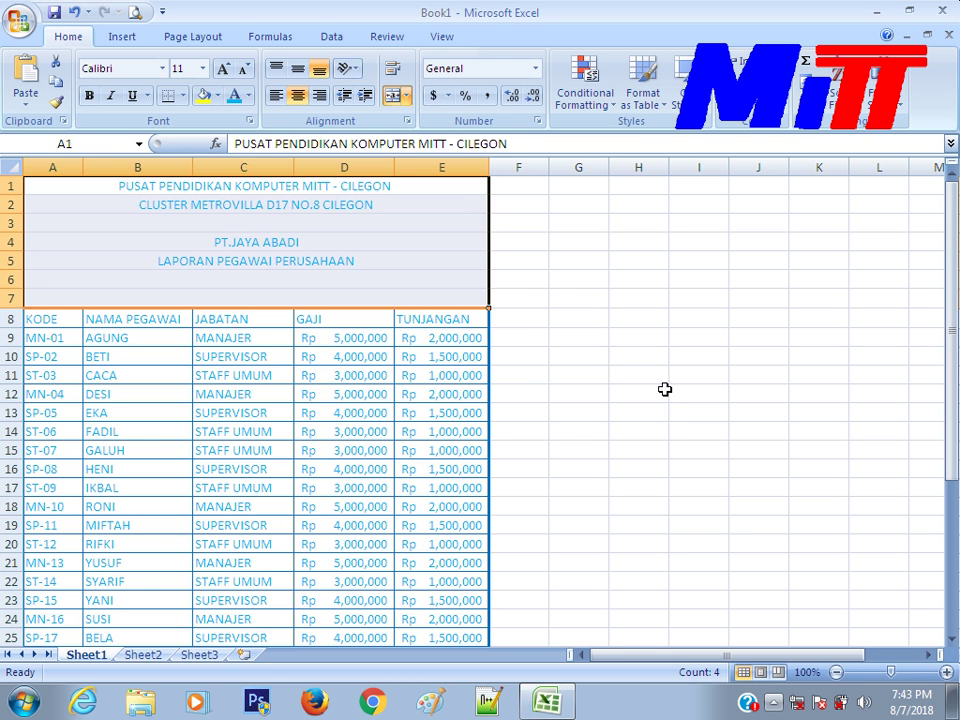
pyautogui.click(664, 391)
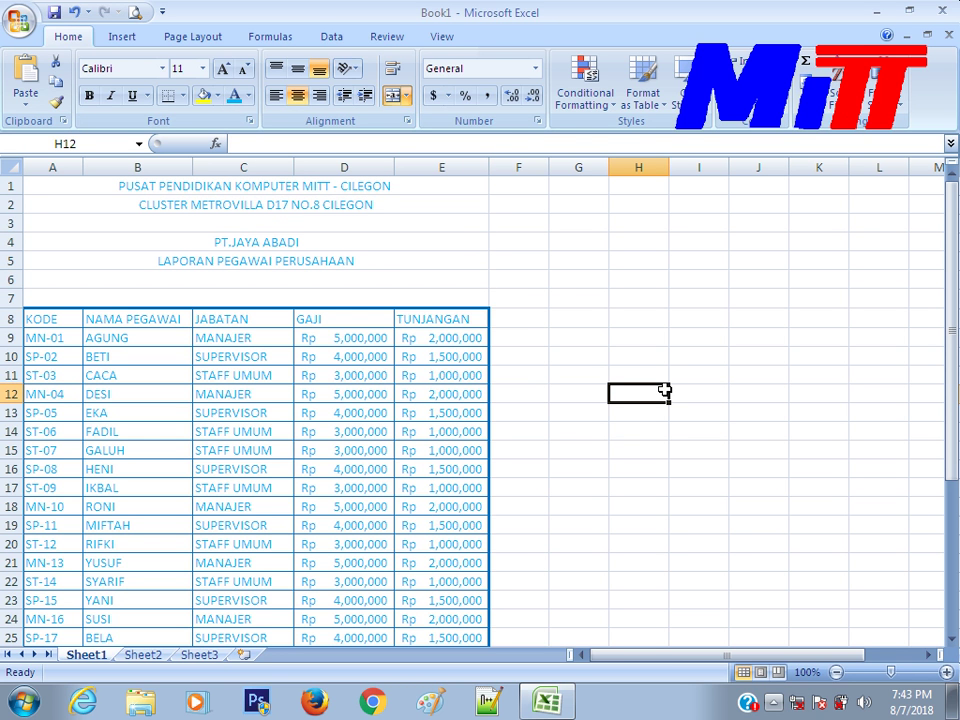